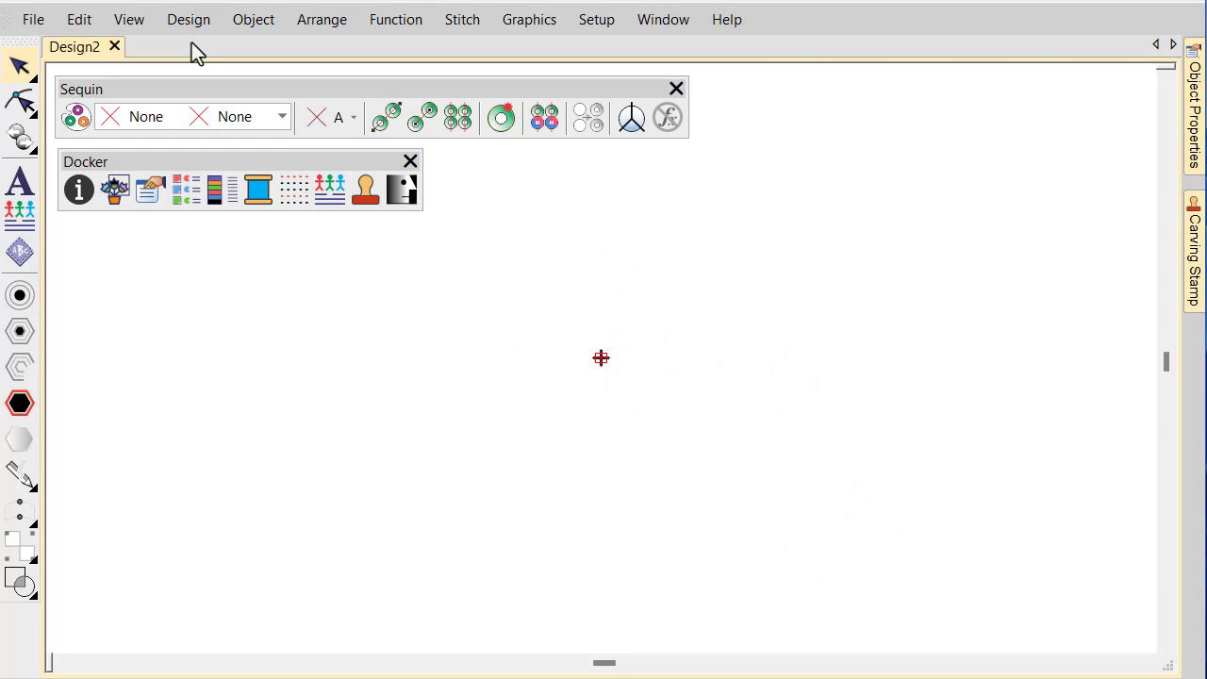
Step: Set the design's machine format to Dahao
click(191, 26)
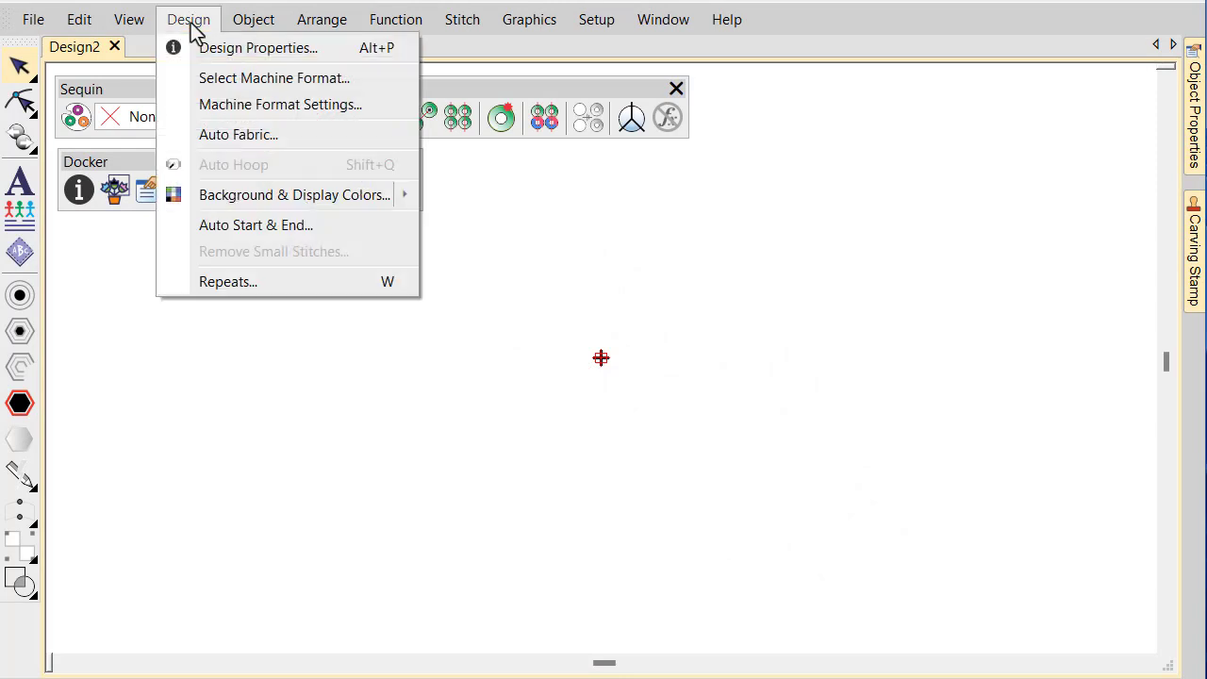
click(196, 77)
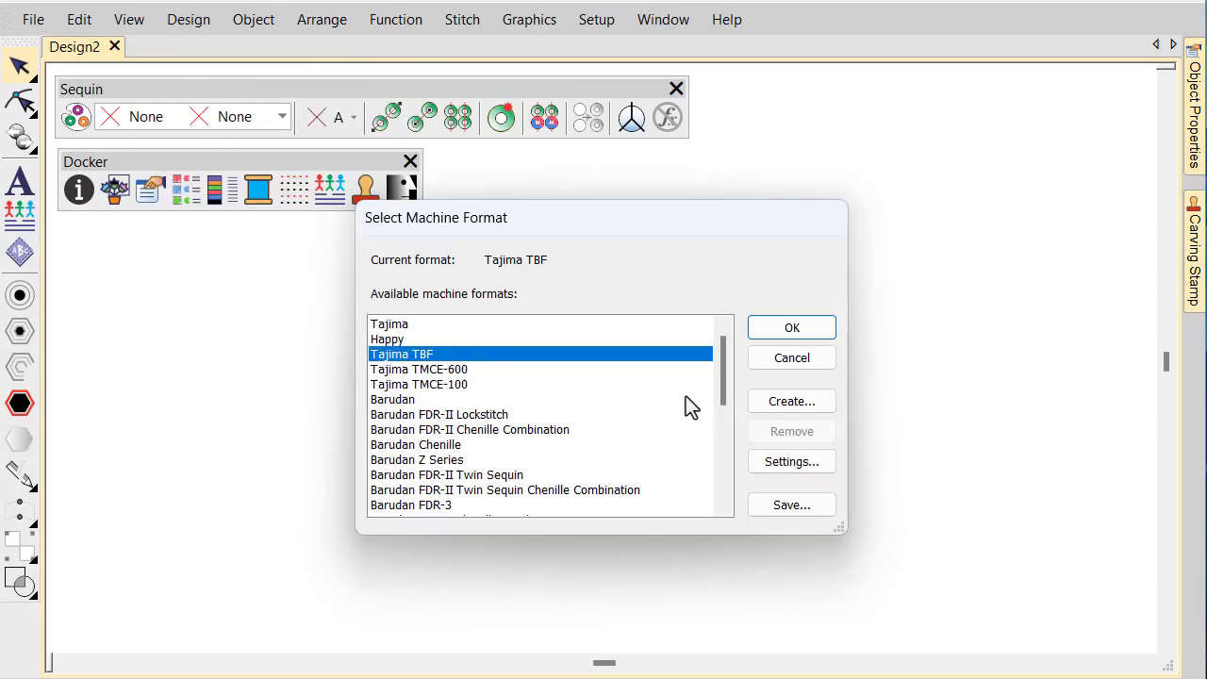
drag(723, 391, 723, 433)
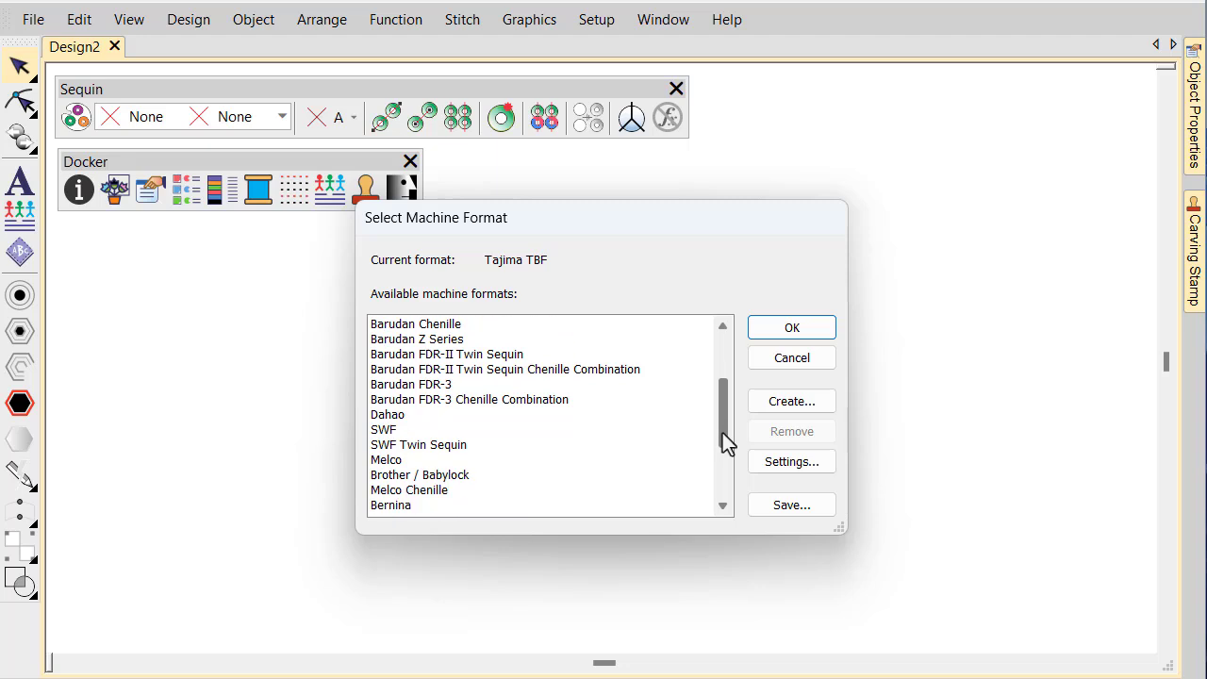
click(386, 416)
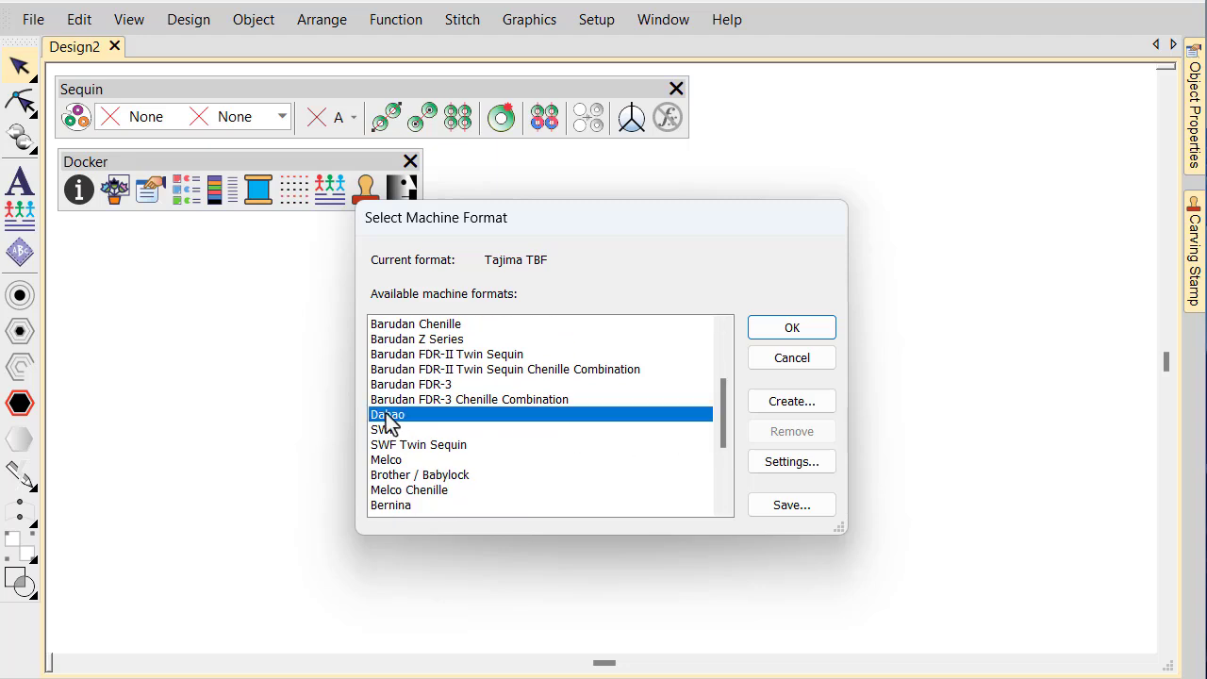
click(792, 329)
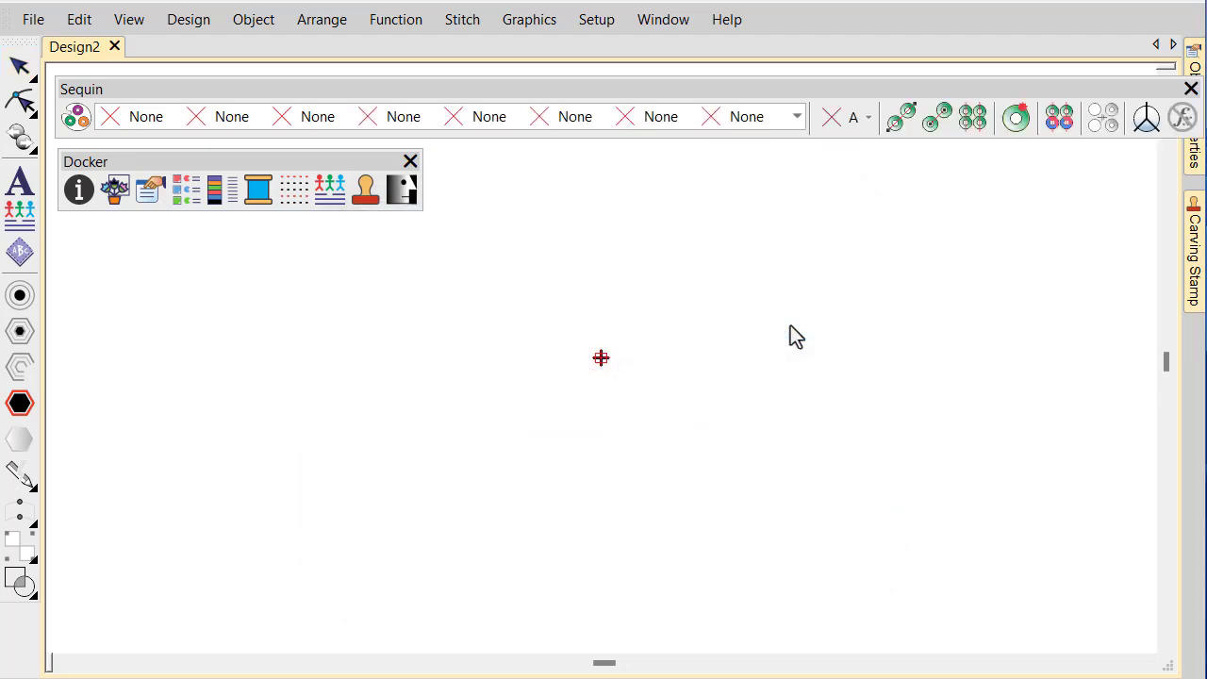
Step: Import the WOW.cdr graphic into the design
click(36, 20)
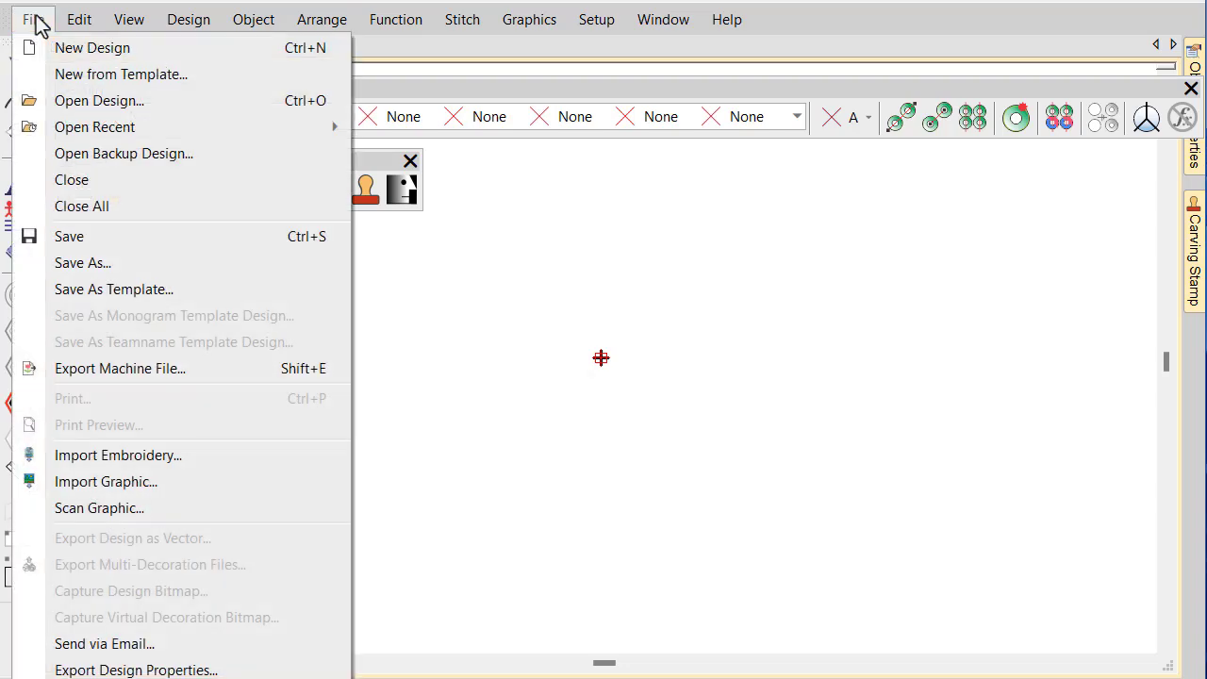
click(113, 480)
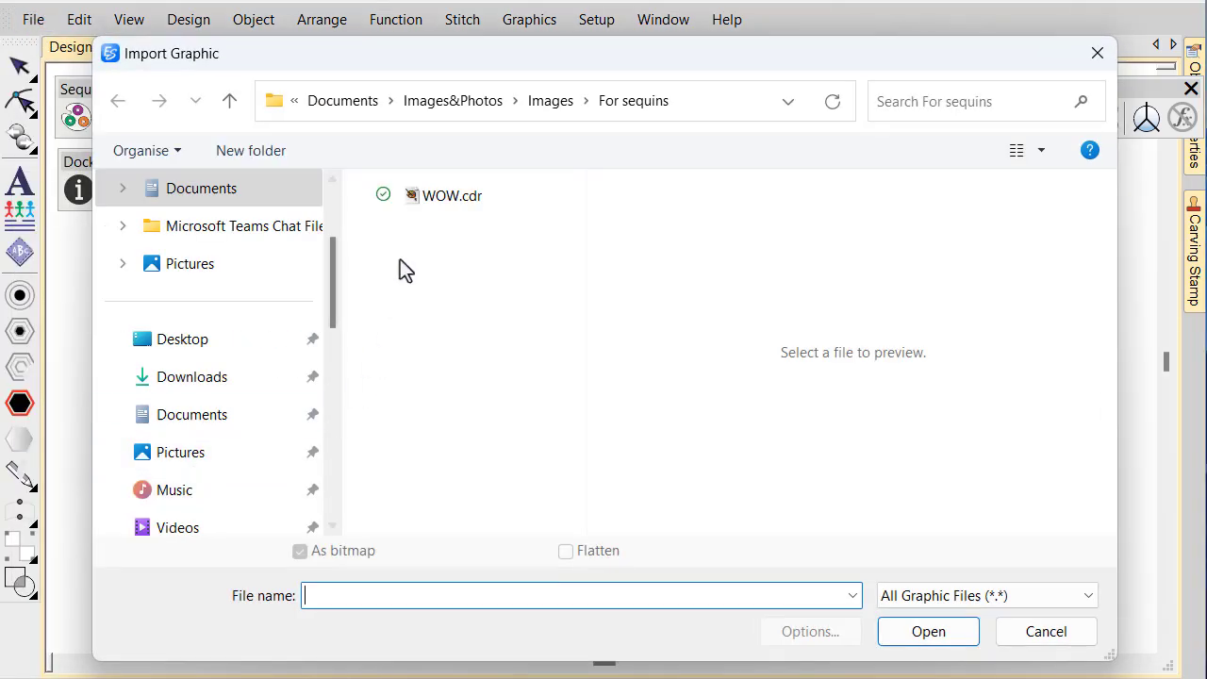
click(433, 196)
click(920, 636)
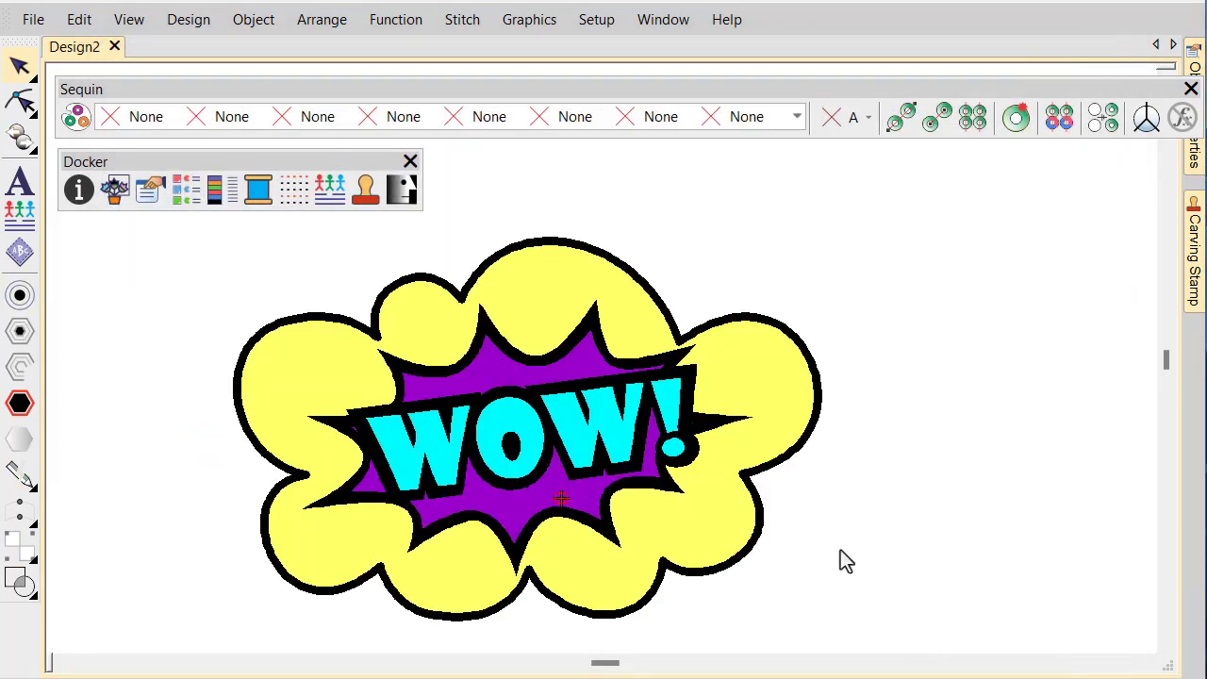
Step: Cut the sequin palette to 4 sequins, make sequin A light yellow, and resize it
click(81, 129)
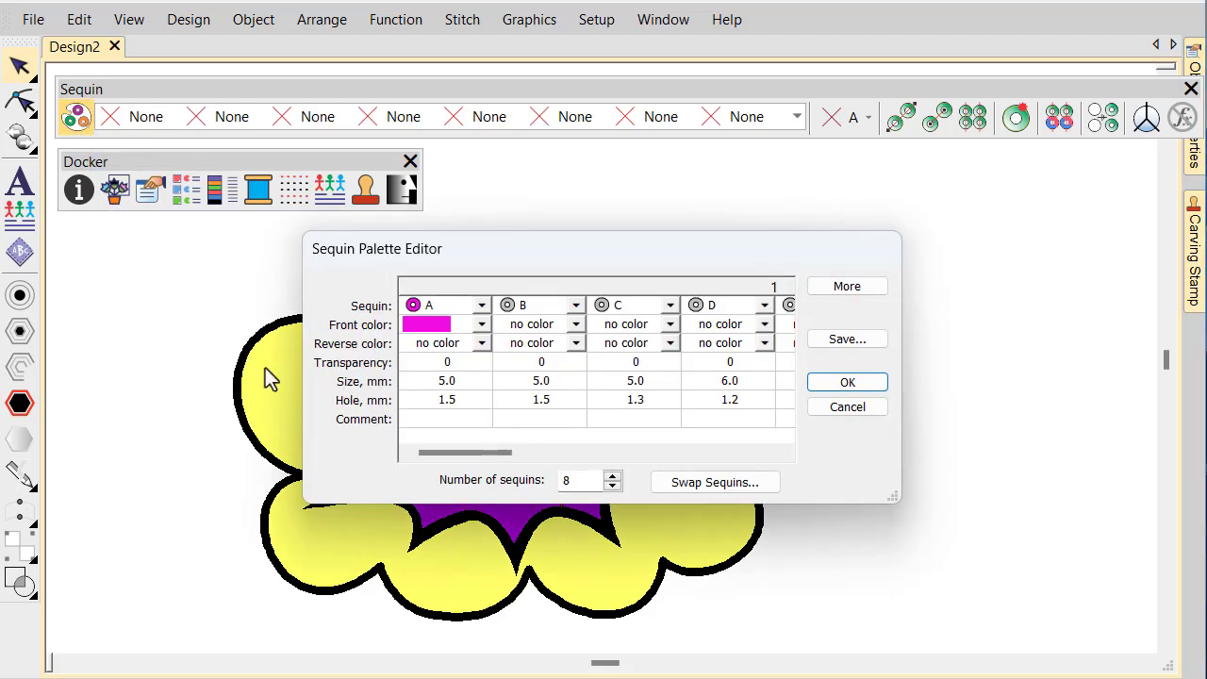
double_click(566, 483)
text(4)
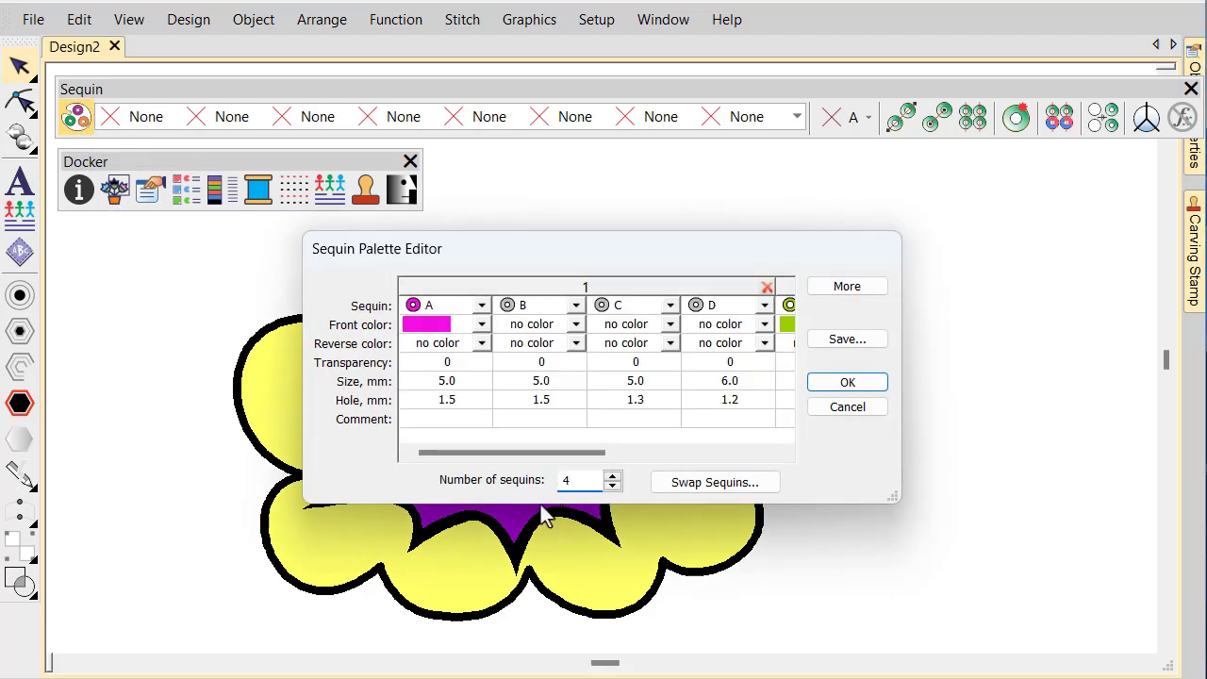
click(481, 324)
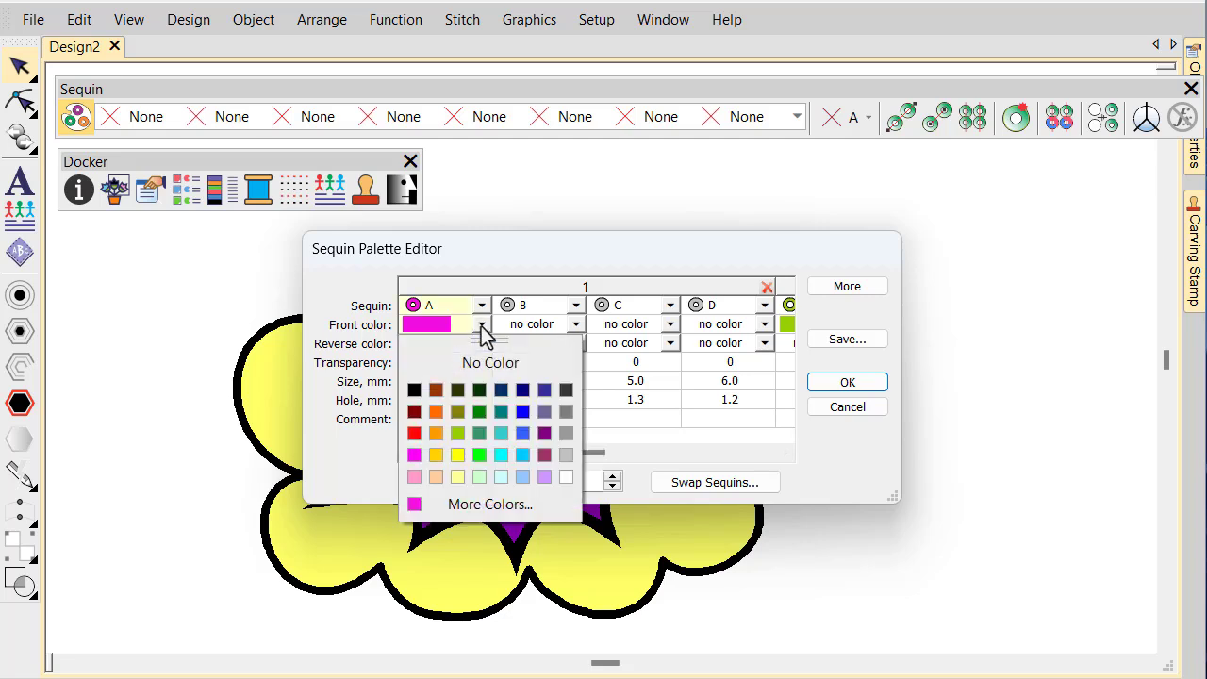
click(462, 481)
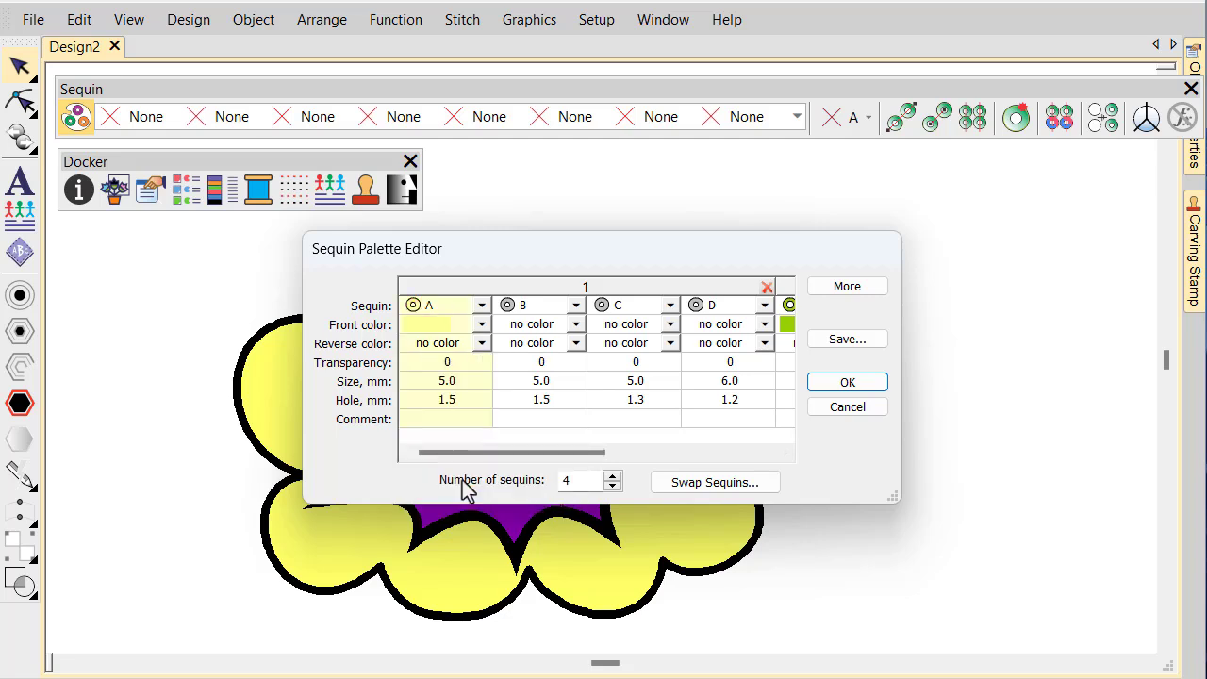
double_click(458, 381)
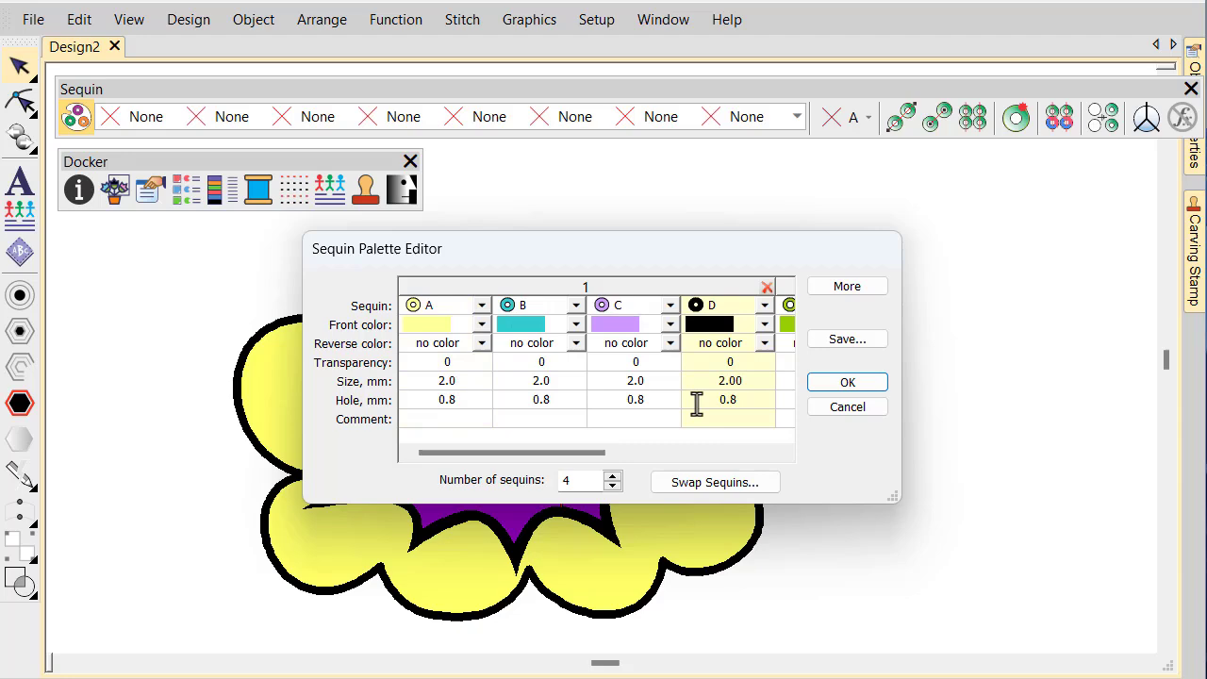
click(837, 388)
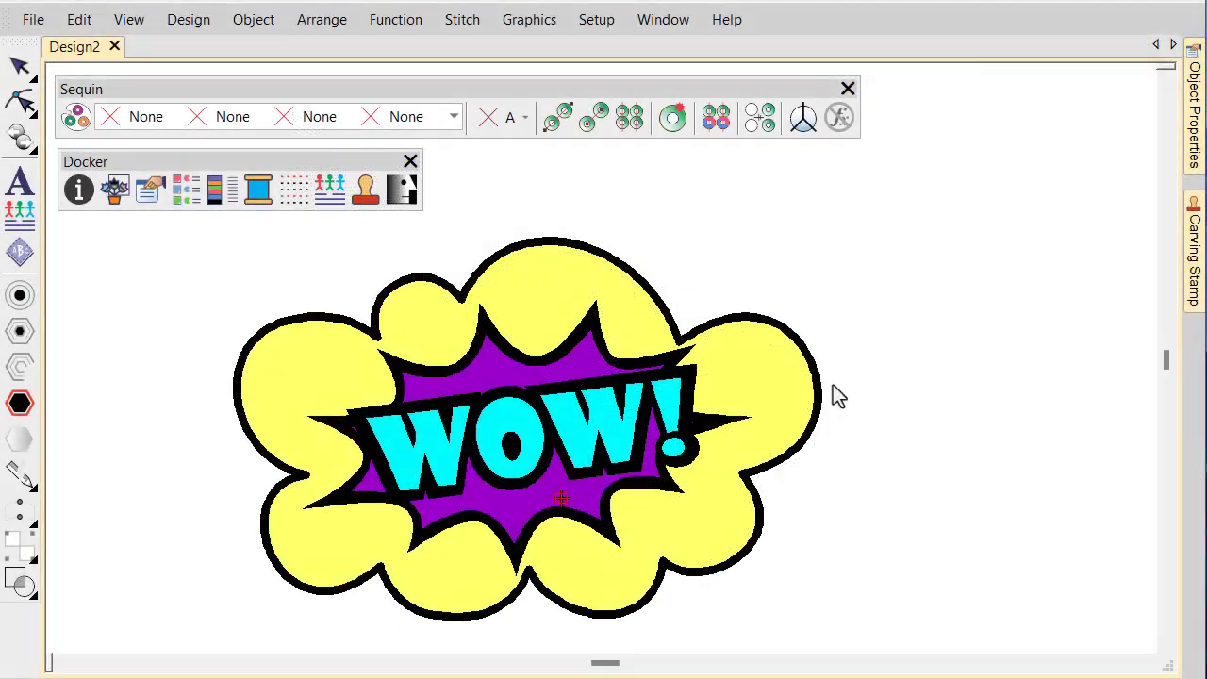
Step: Load the A–D 2.0 mm sequin set and sequin-fill the cloud shape
click(458, 117)
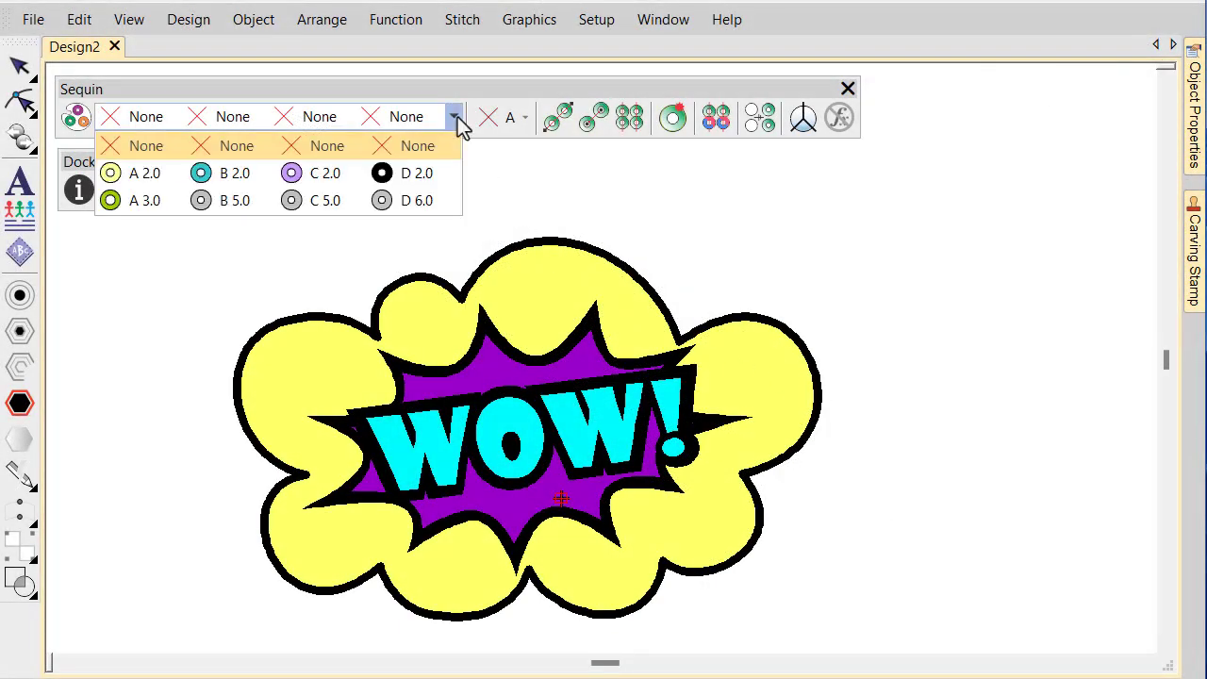
click(439, 177)
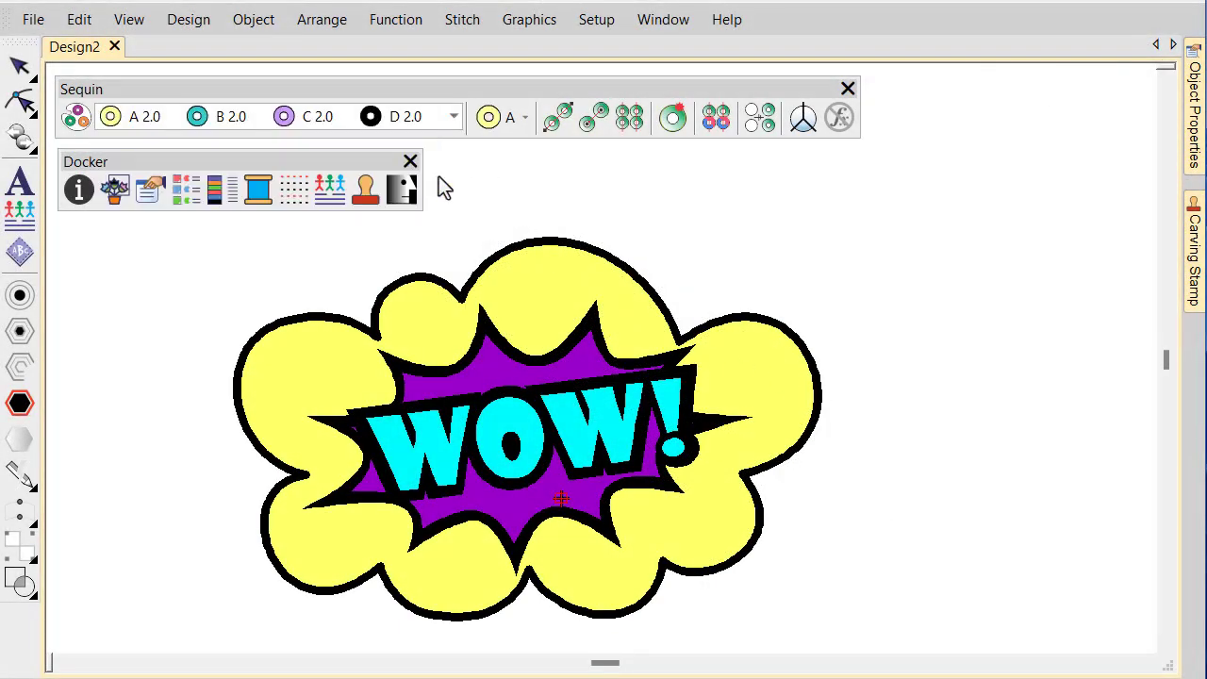
click(638, 131)
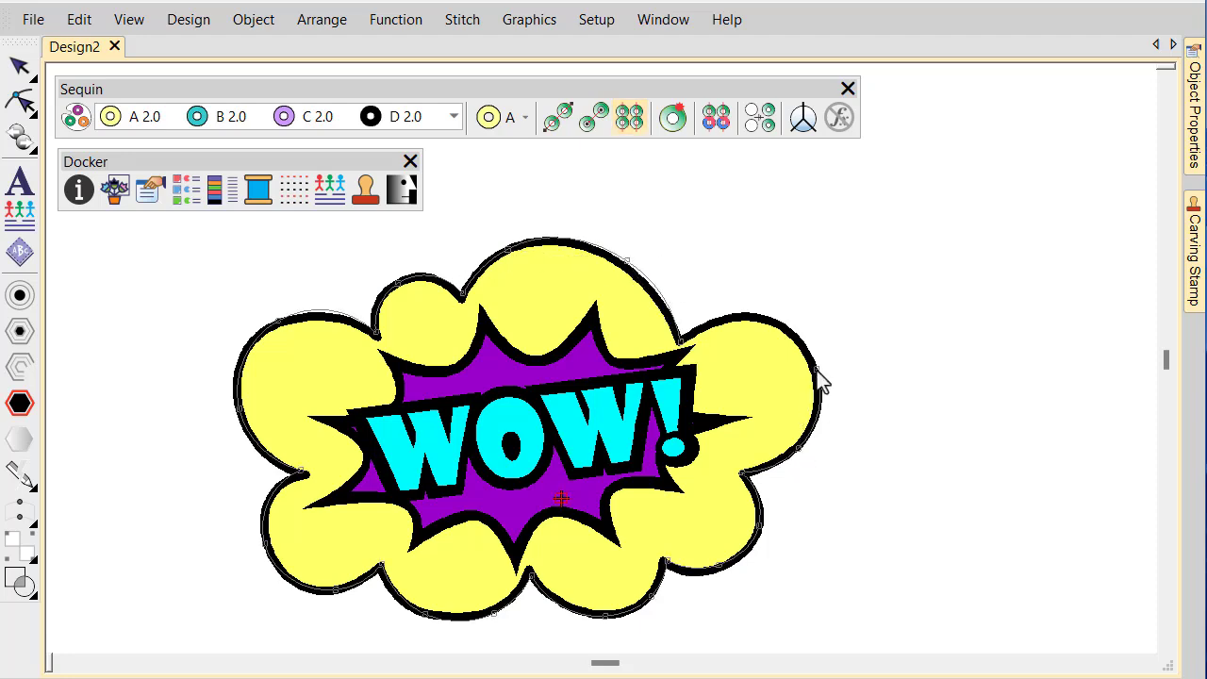
click(750, 320)
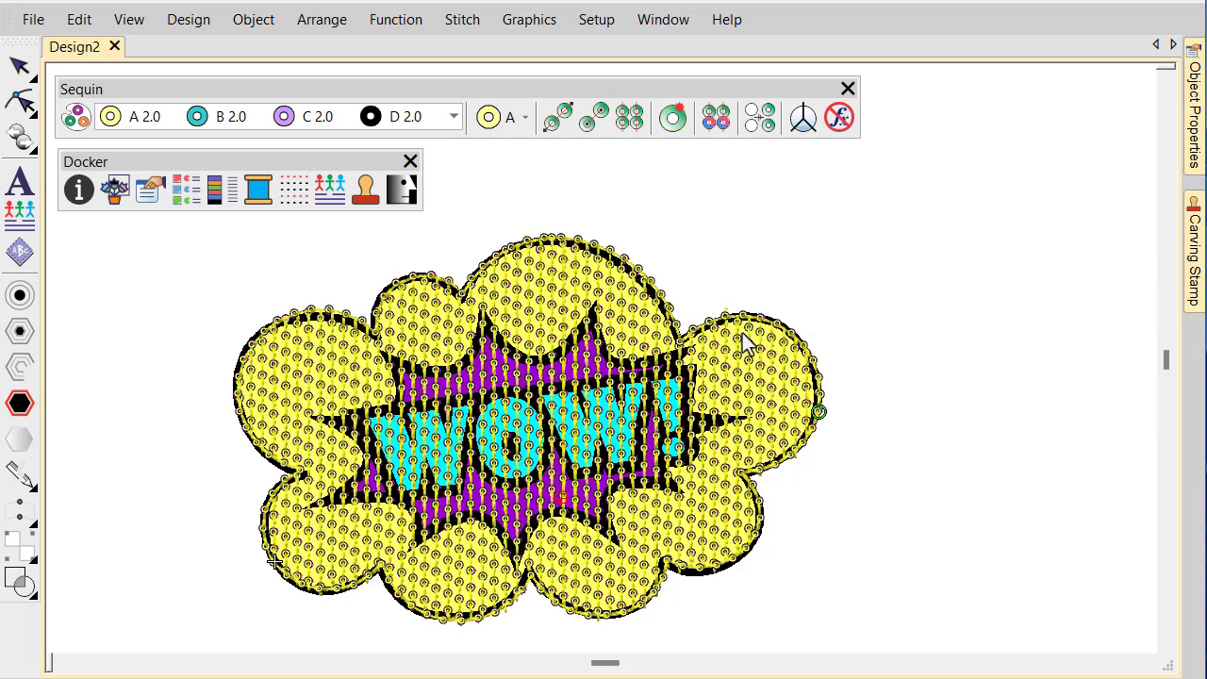
Step: Set the cloud fill angle to 290° and sequin spacing to 0.50 mm
double_click(746, 341)
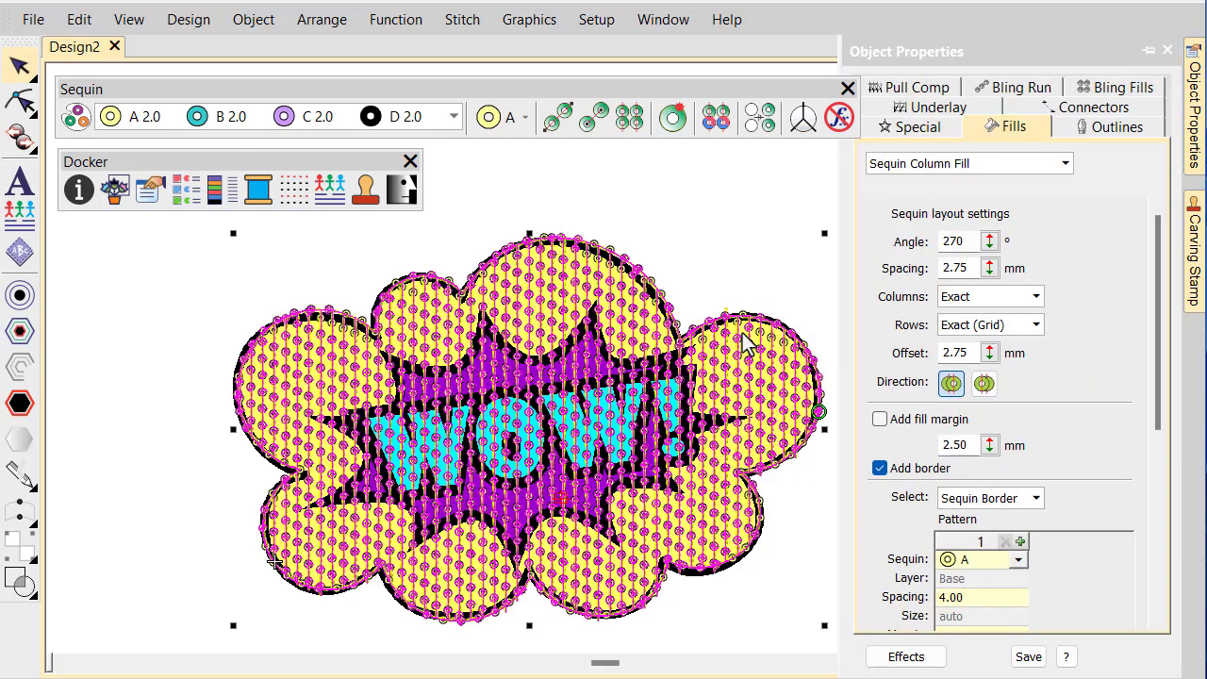
click(991, 242)
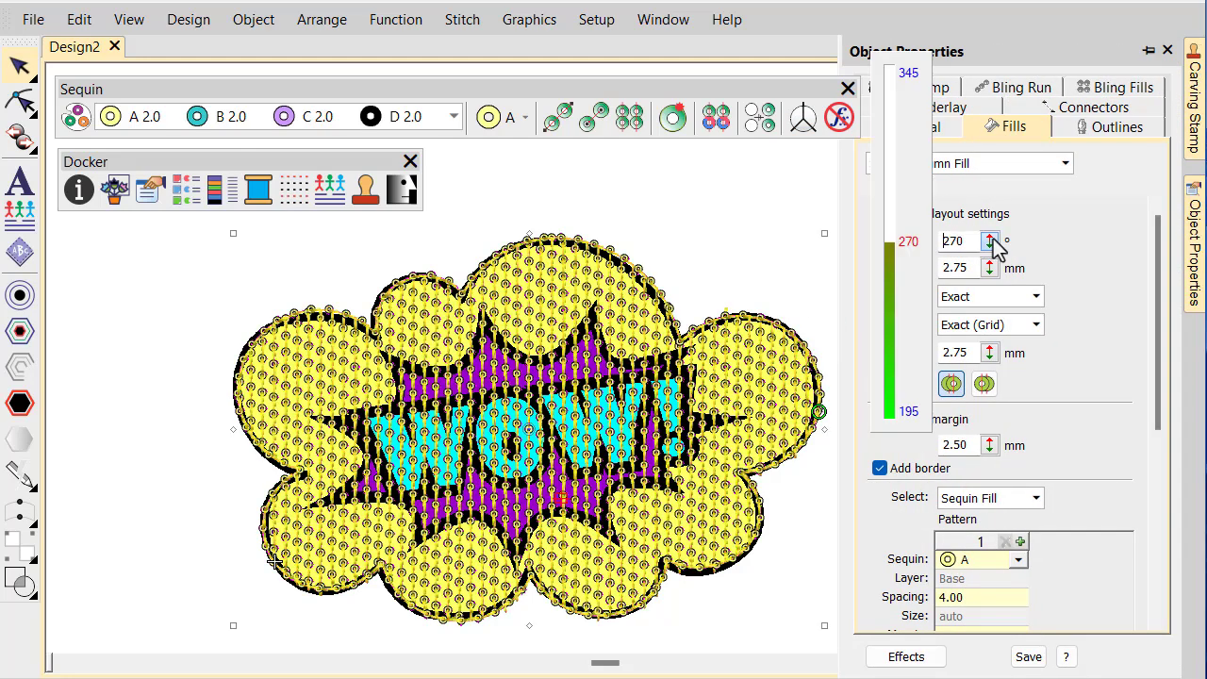
drag(992, 242, 908, 271)
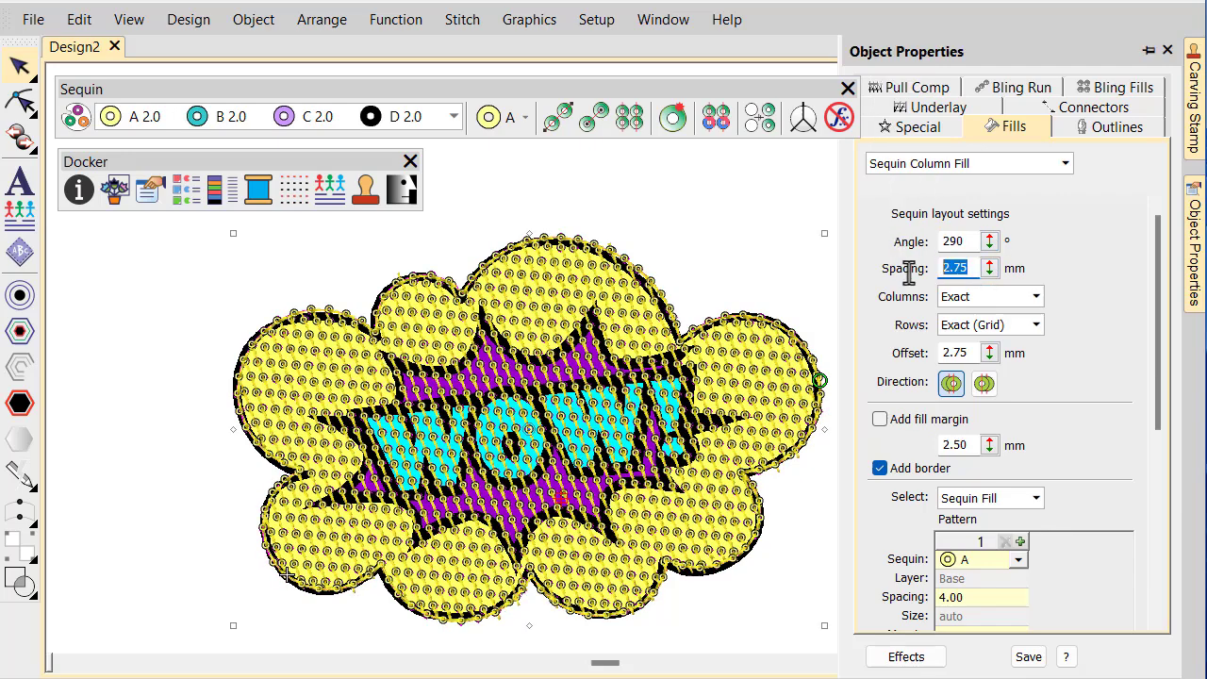
text(0.5)
key(Return)
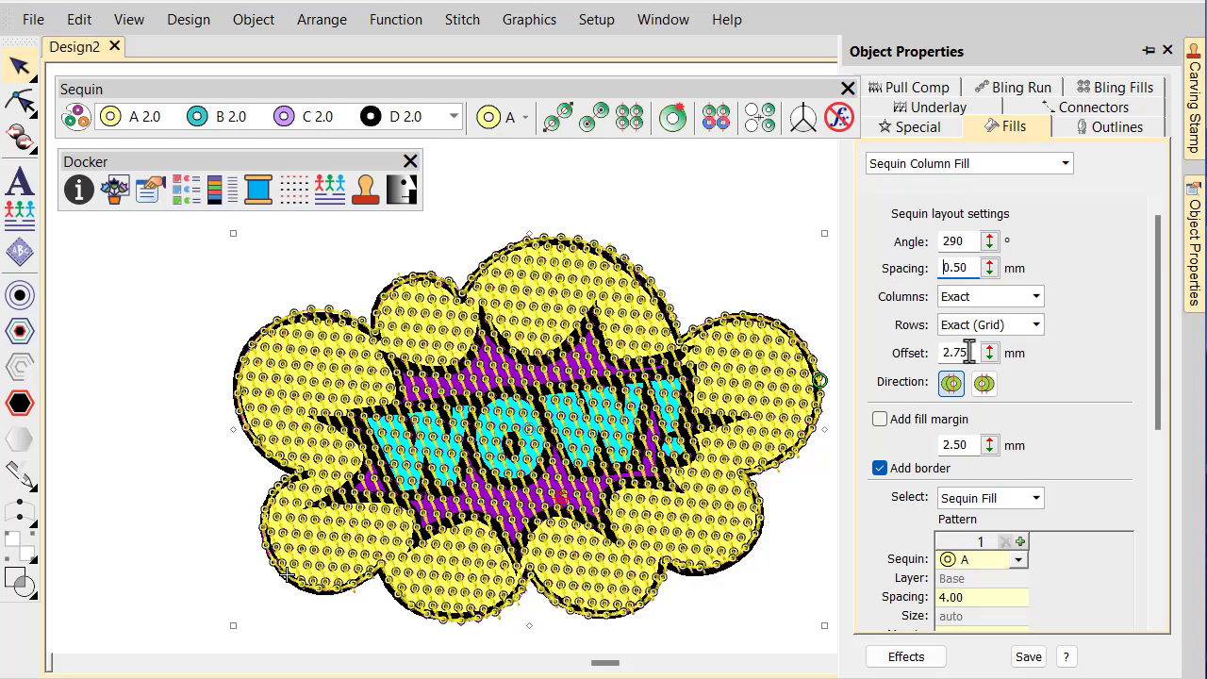
drag(971, 357, 920, 360)
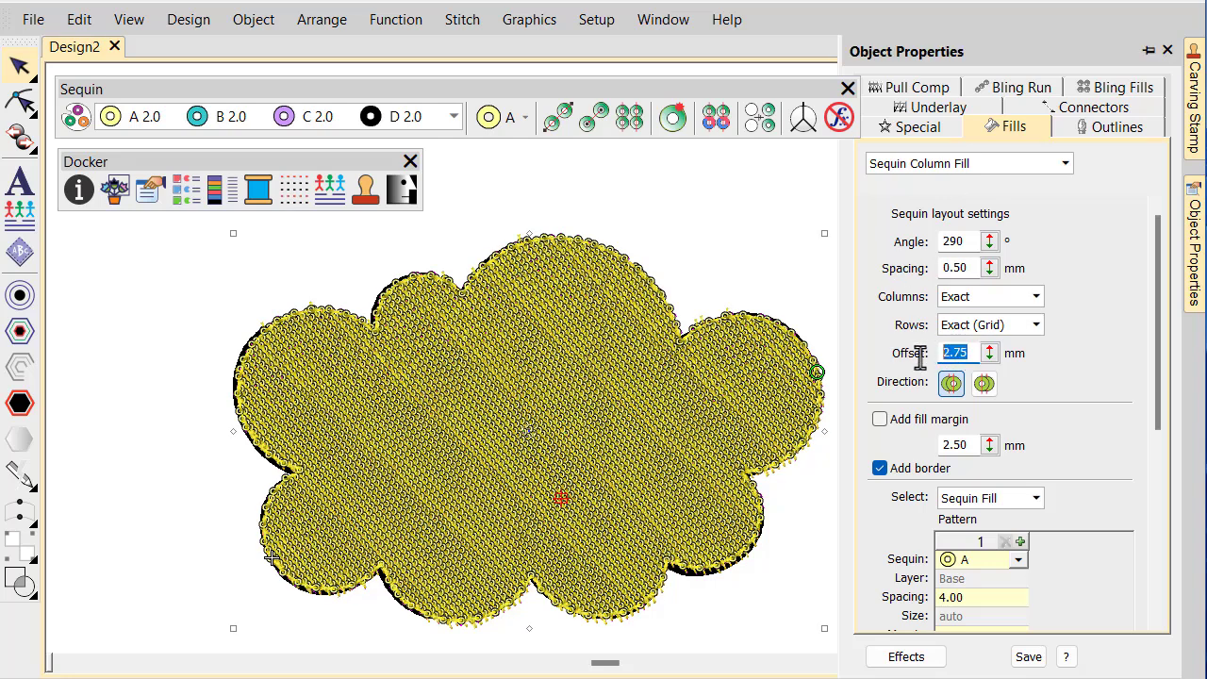
Step: Apply the 2 mm sequin offset and capture the WOW artwork as a carving stamp
text(2)
click(984, 382)
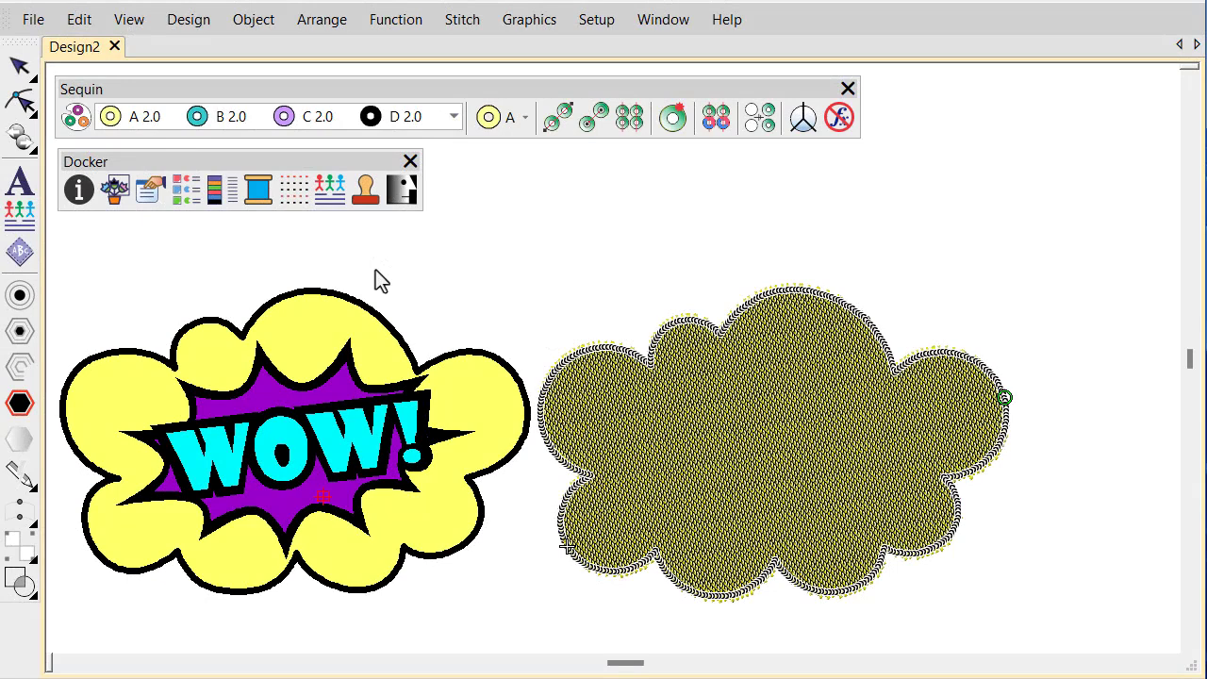
click(370, 203)
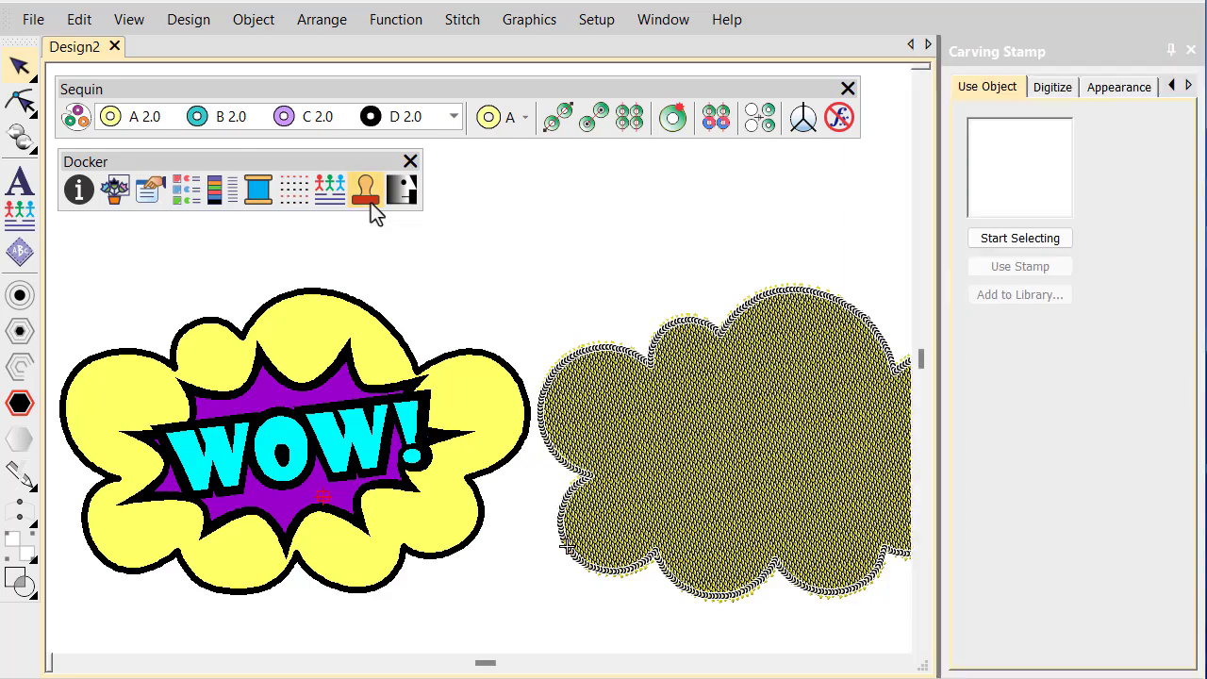
click(1065, 242)
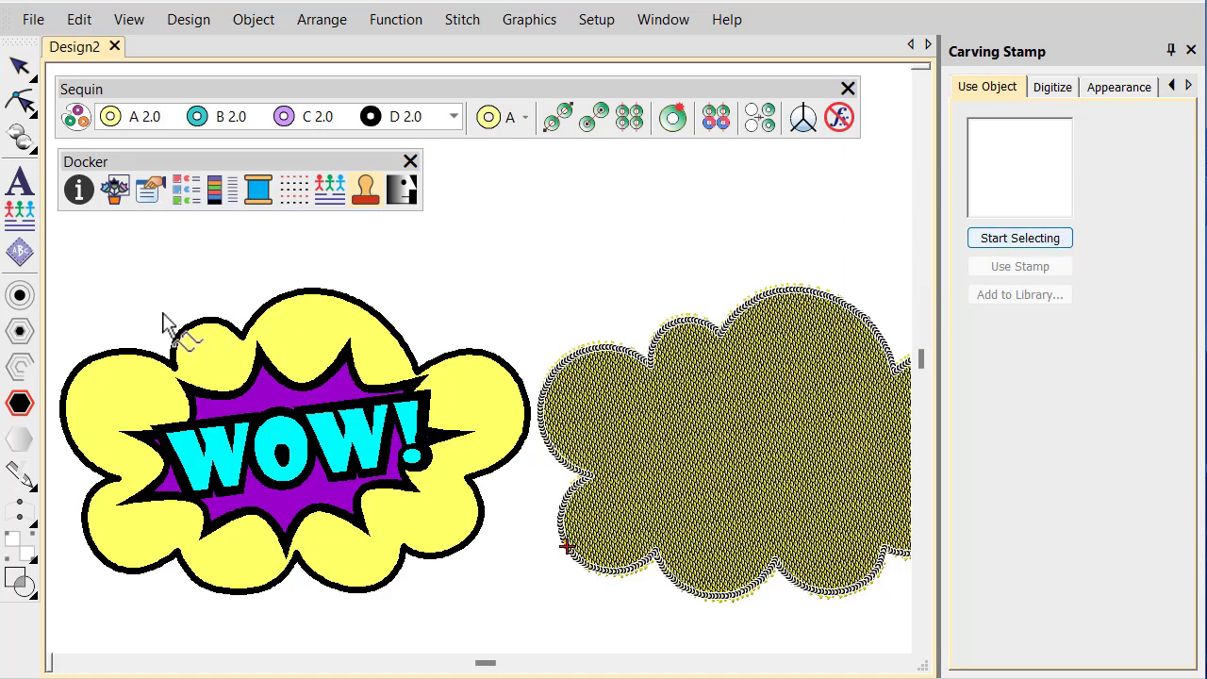
drag(92, 300, 492, 603)
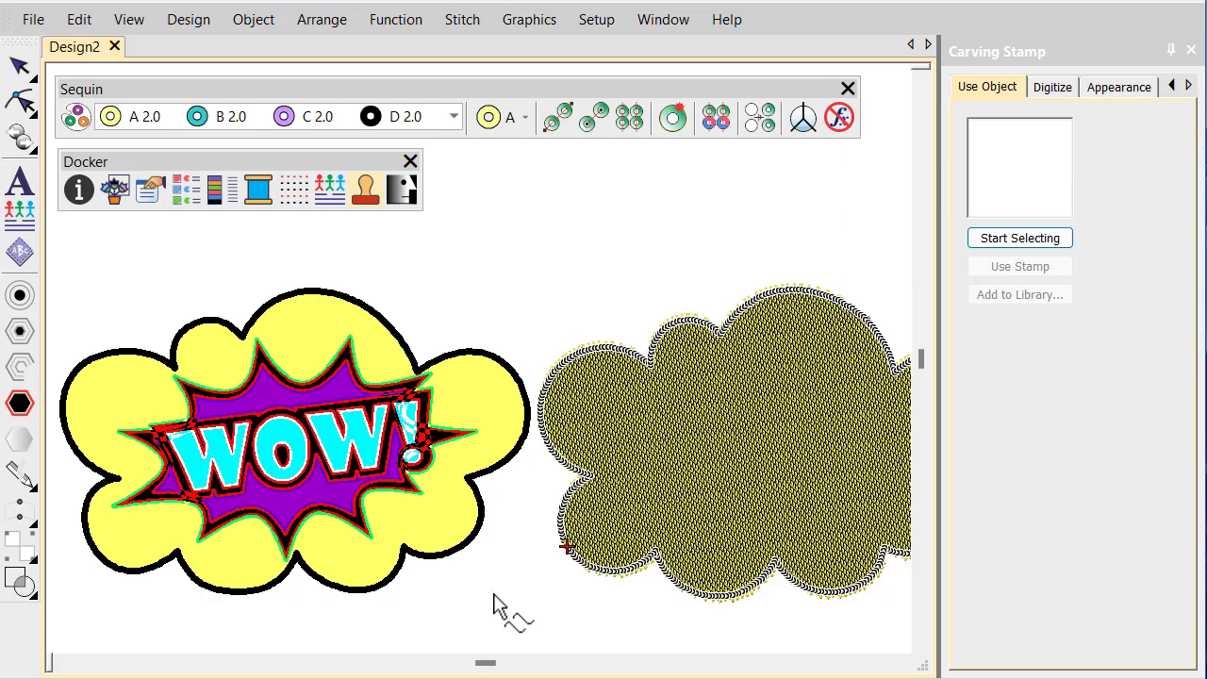
key(Return)
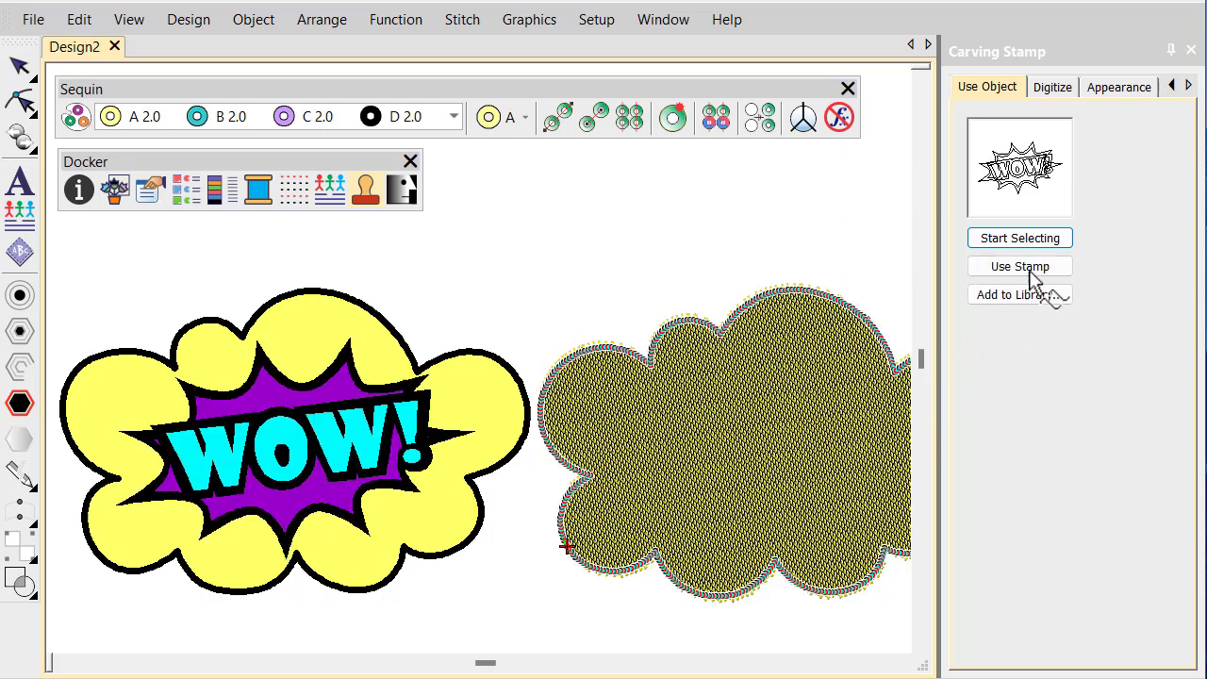
Step: Stamp the WOW outline into the centre of the cloud's sequin fill
click(1037, 268)
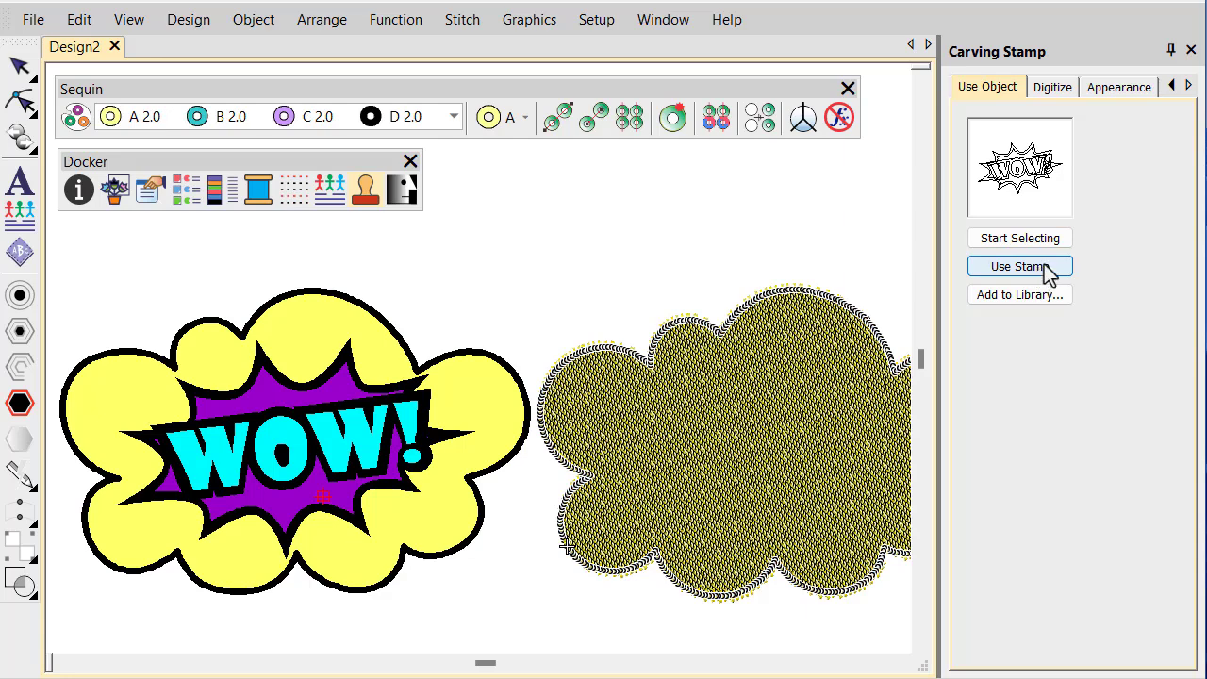
click(1170, 50)
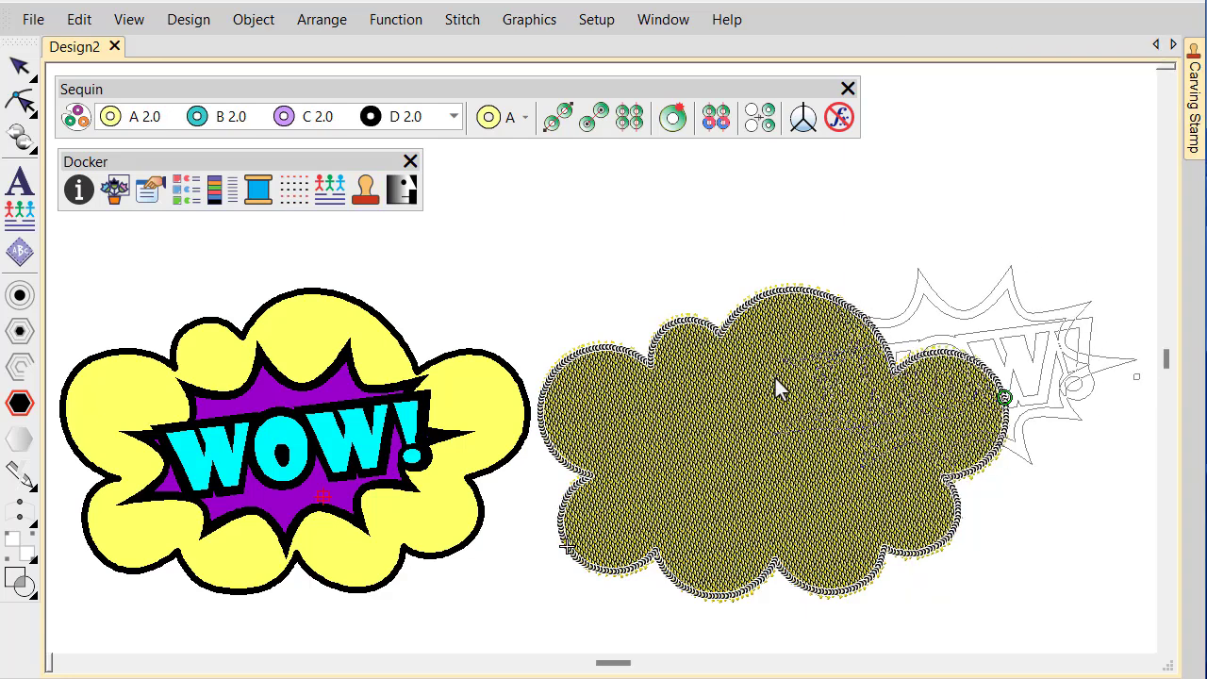
click(776, 378)
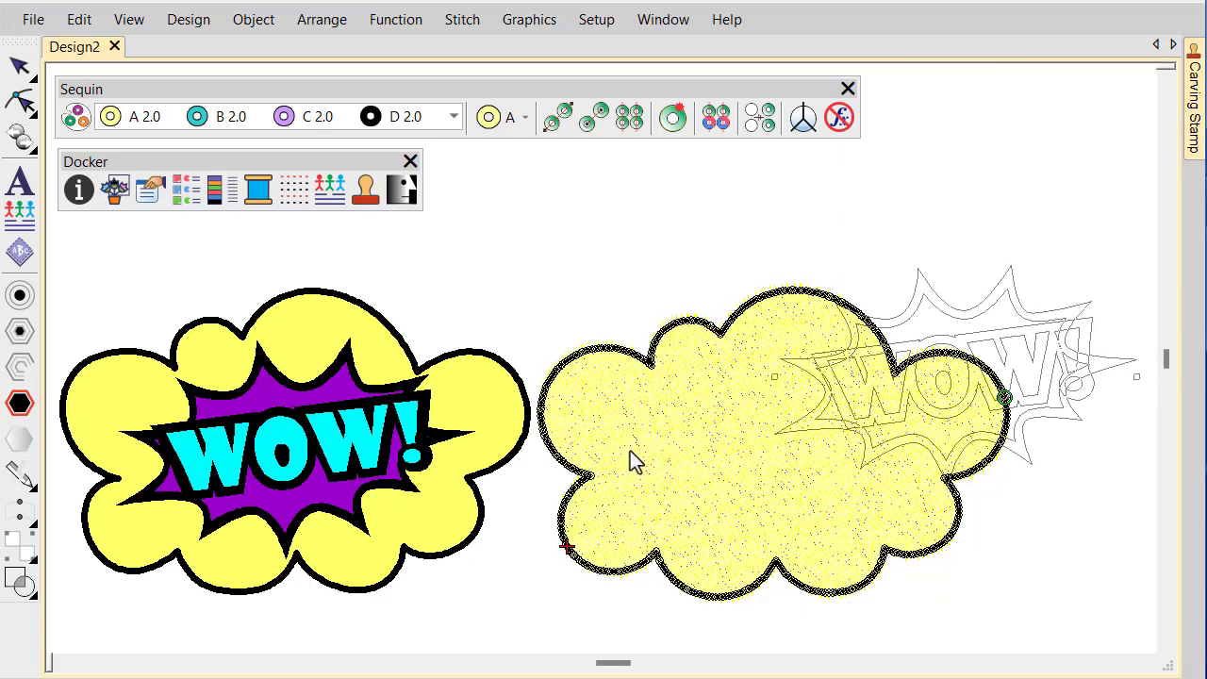
click(608, 459)
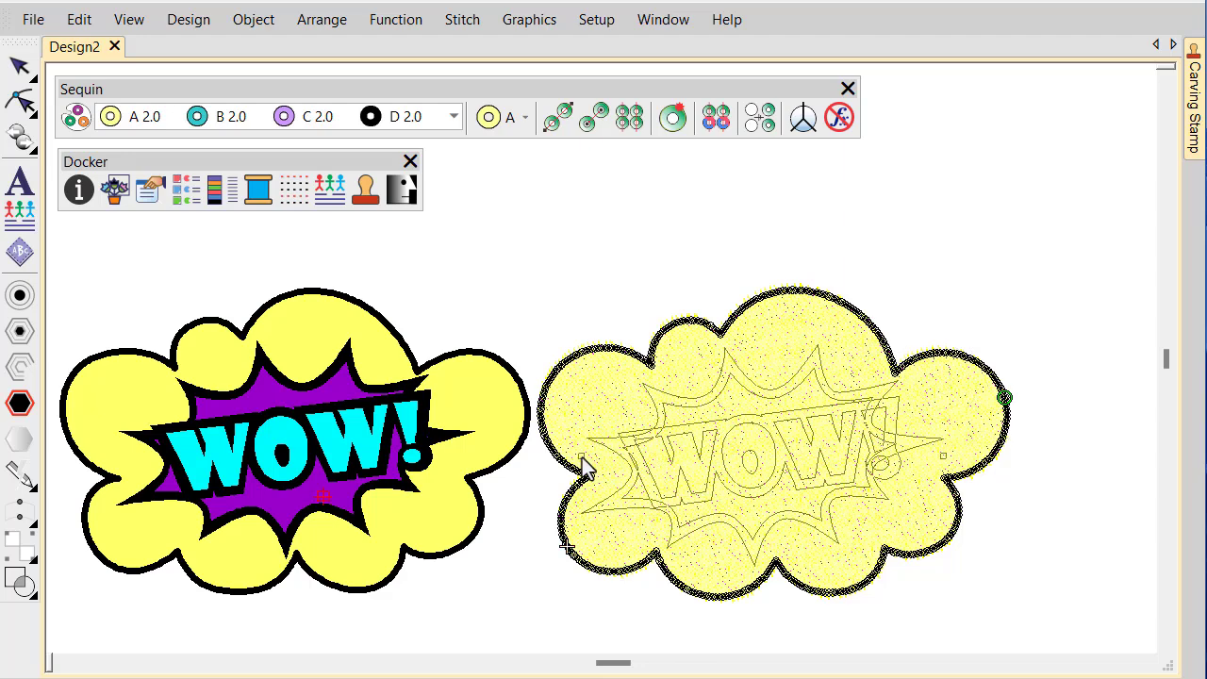
key(Escape)
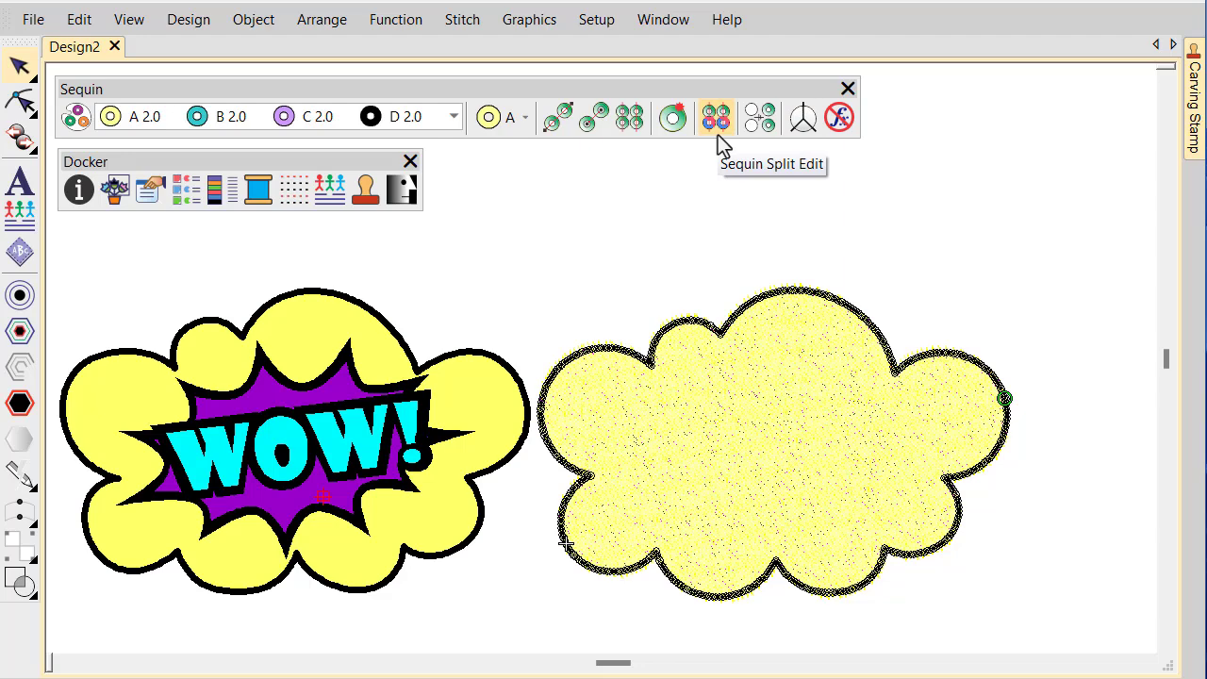
Step: Give the W, O and W letter areas cyan B sequins, then select the banner area above
scroll(622, 373, up, 2)
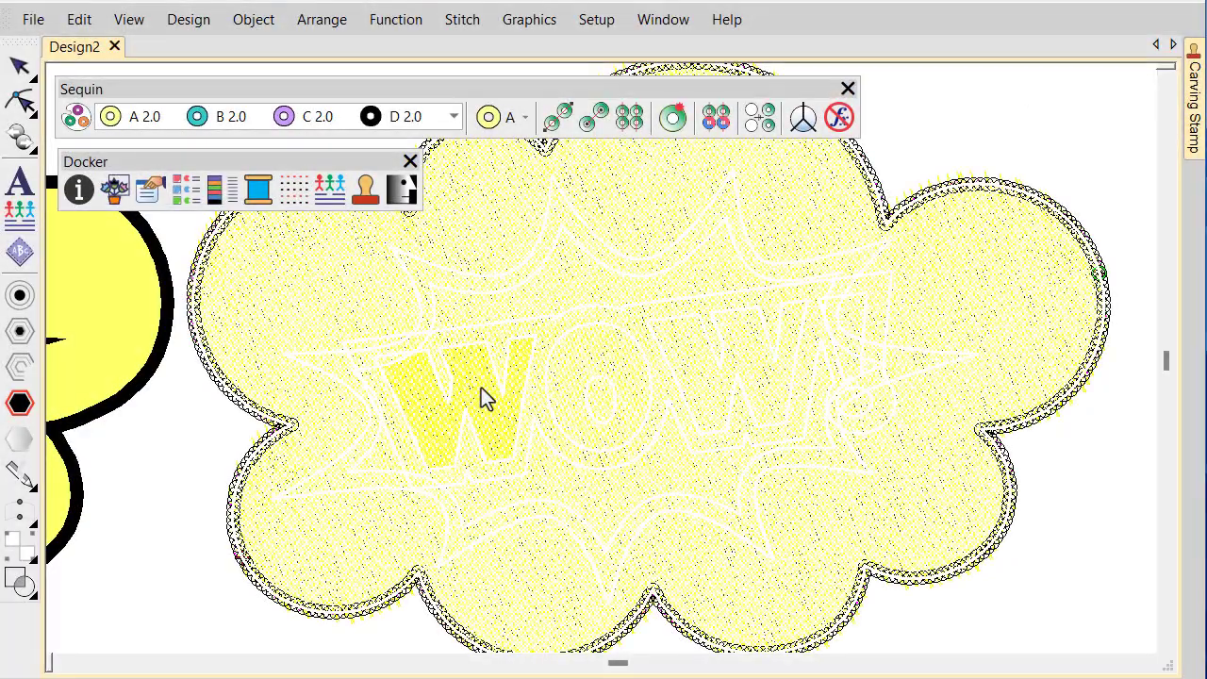
click(481, 398)
right_click(481, 397)
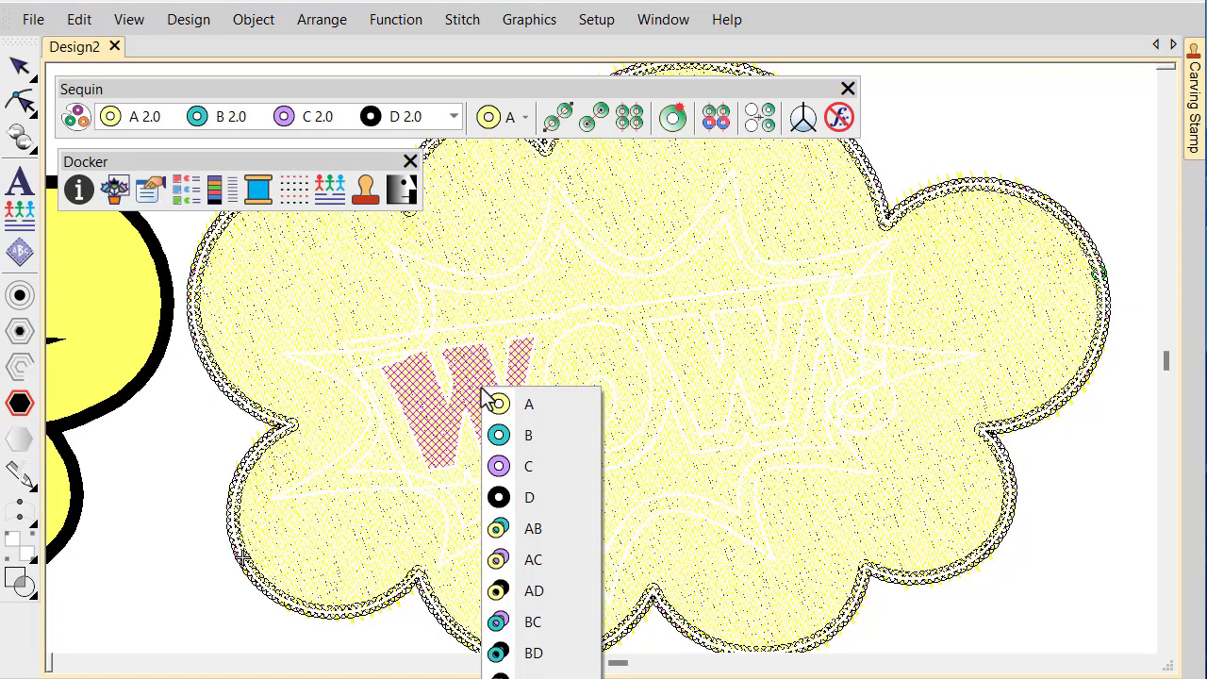
click(514, 436)
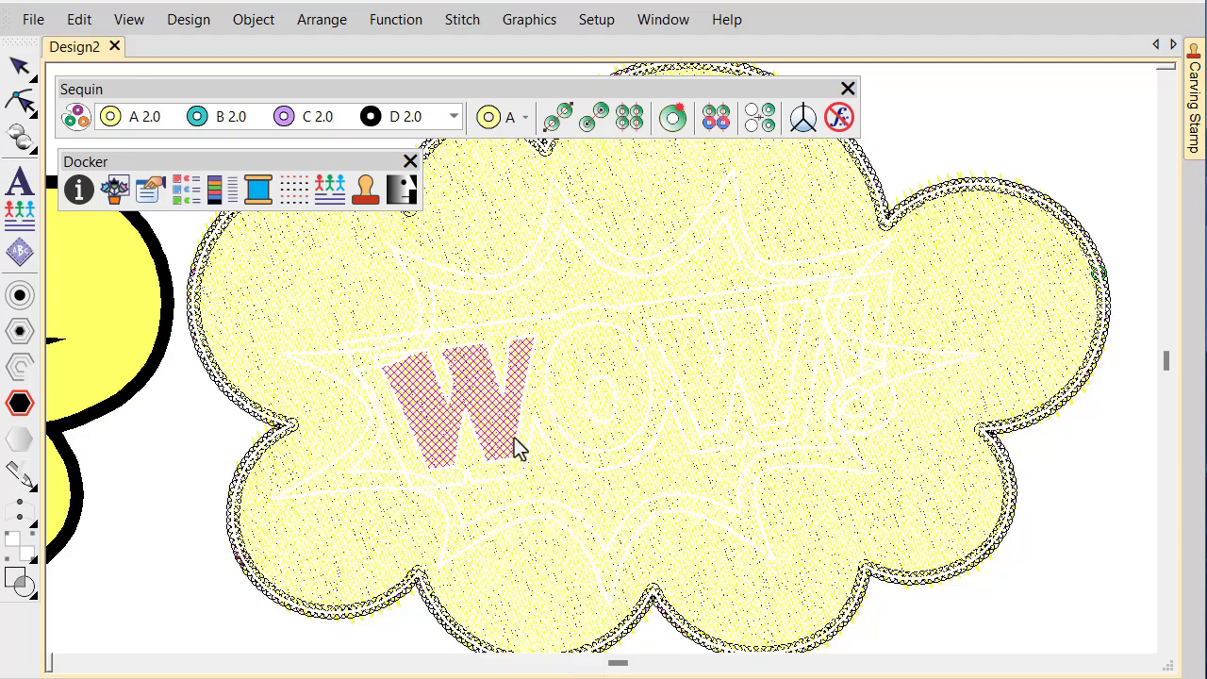
click(589, 348)
right_click(590, 349)
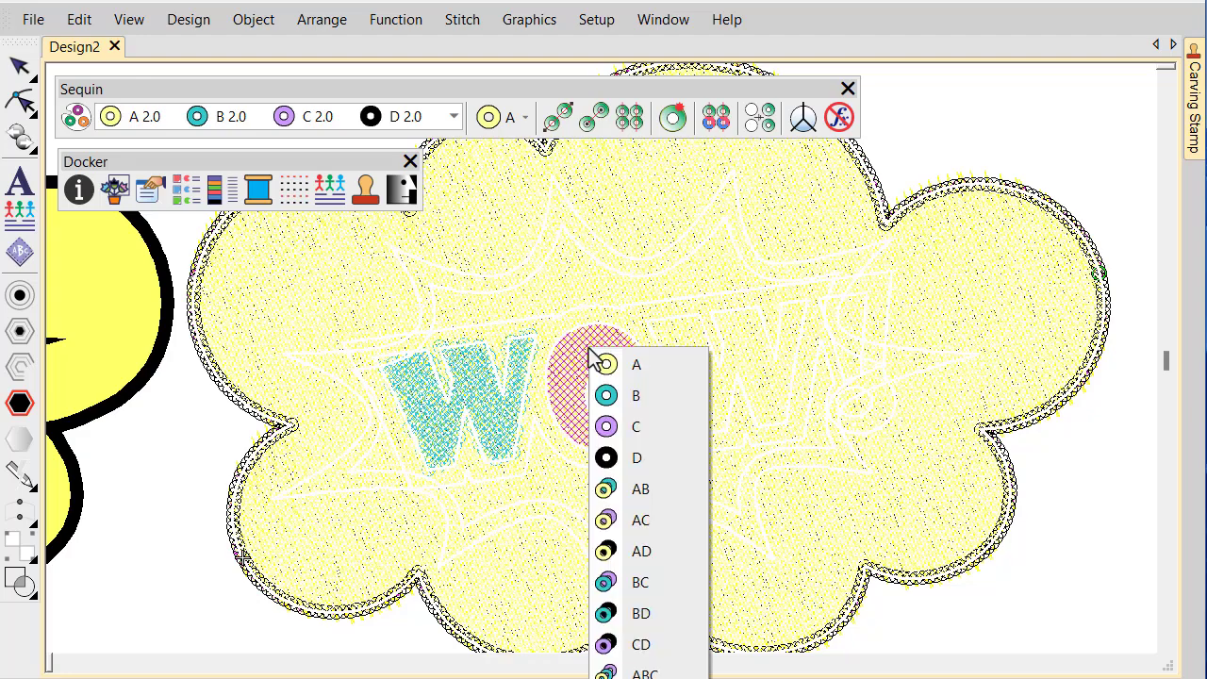
click(609, 397)
click(693, 345)
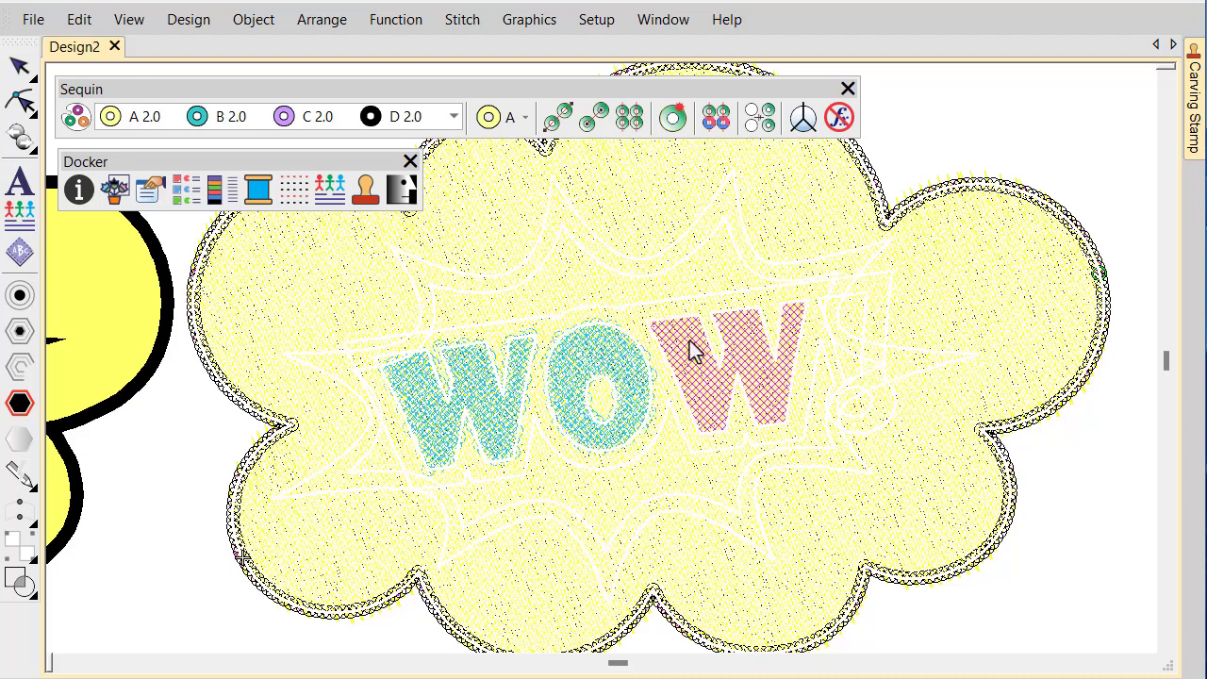
right_click(695, 349)
click(709, 387)
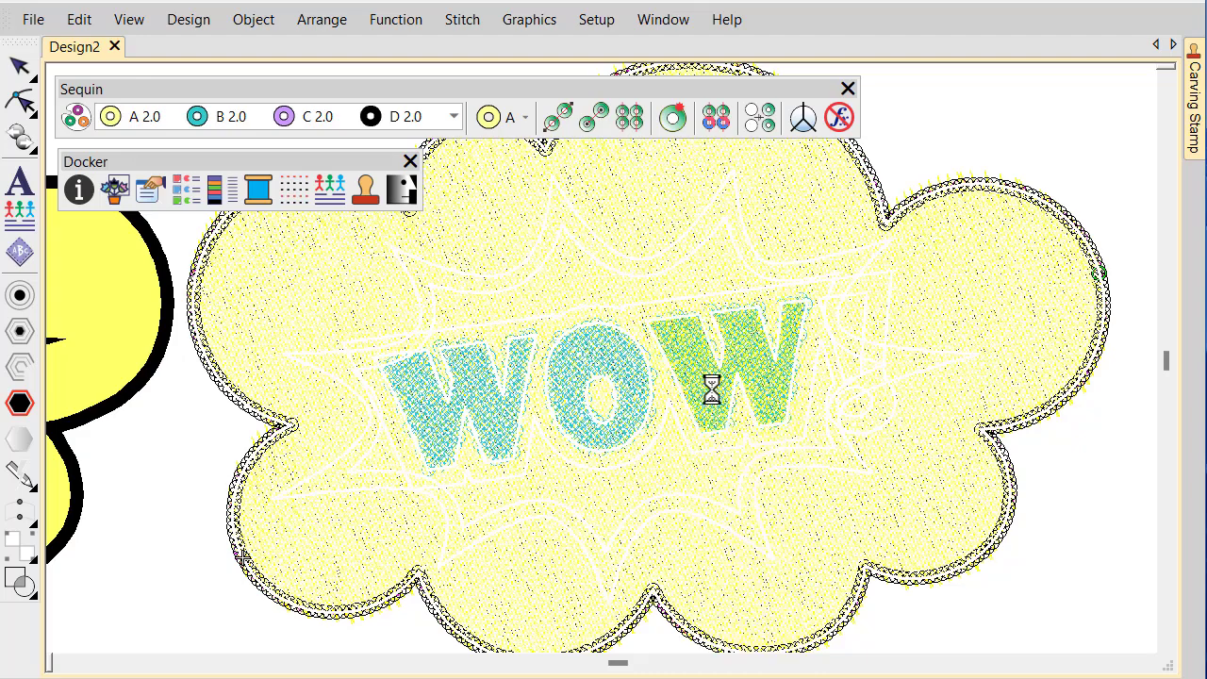
click(572, 285)
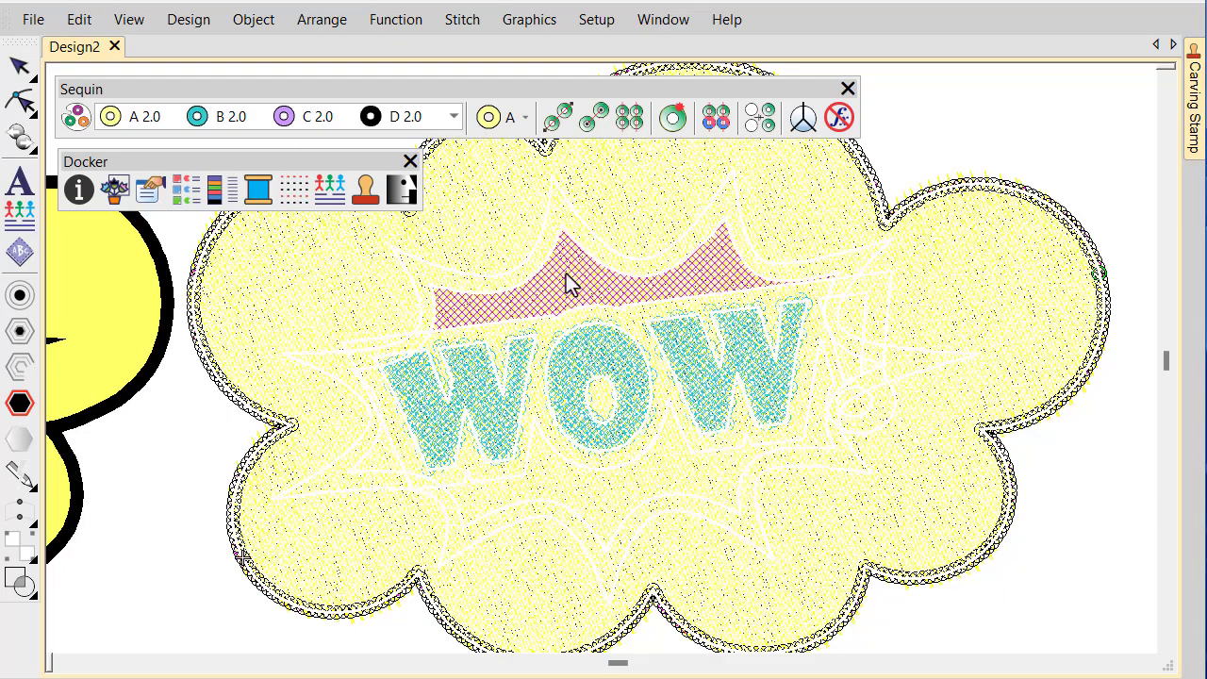
right_click(572, 285)
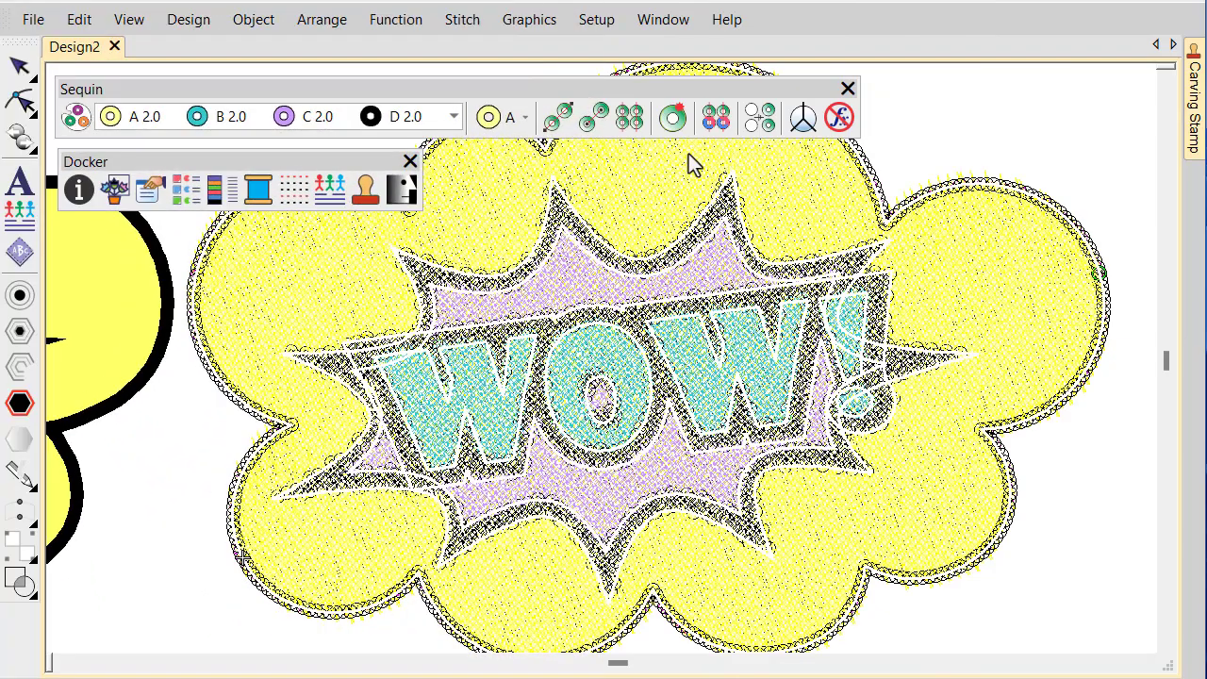
Step: Replace the stray sequin row at the cloud edge beside the burst with lilac C sequins
click(676, 121)
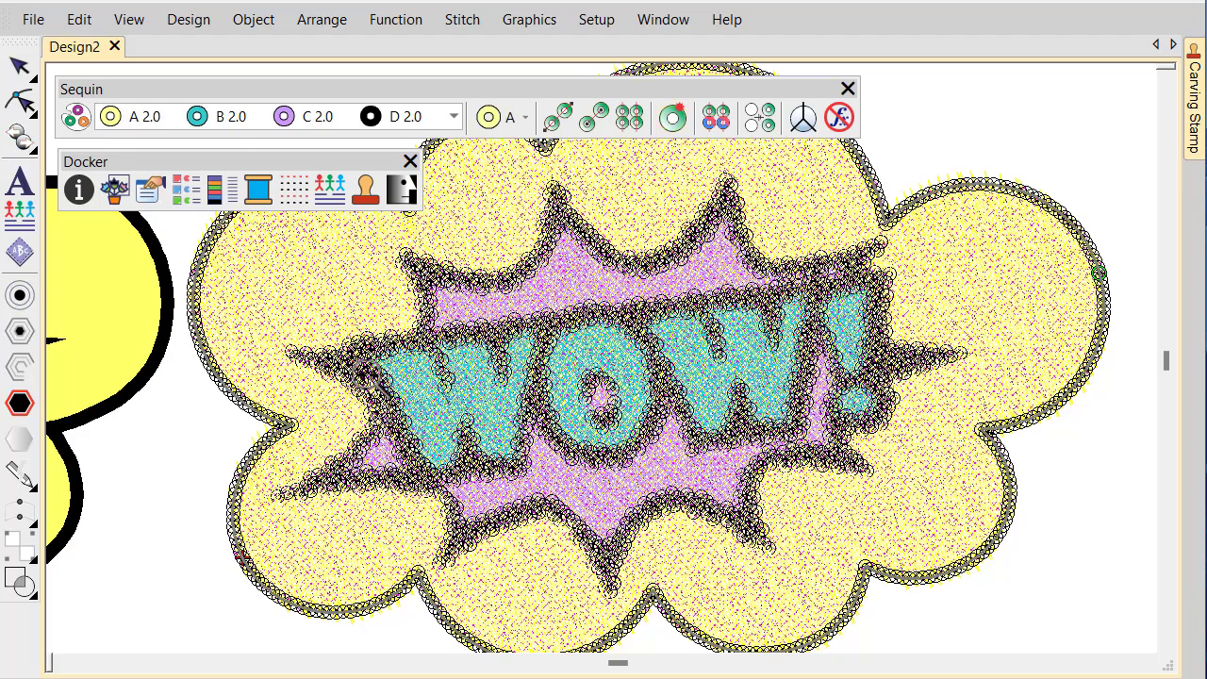
drag(243, 293, 522, 532)
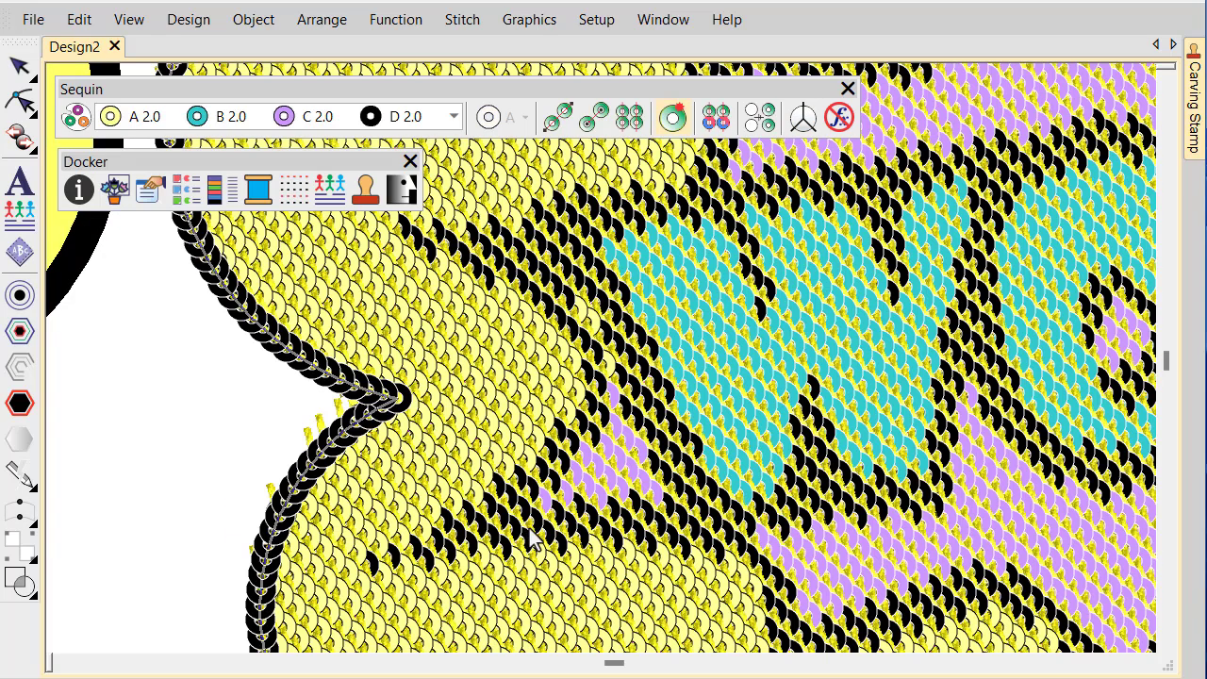
right_click(614, 363)
mouse_move(649, 448)
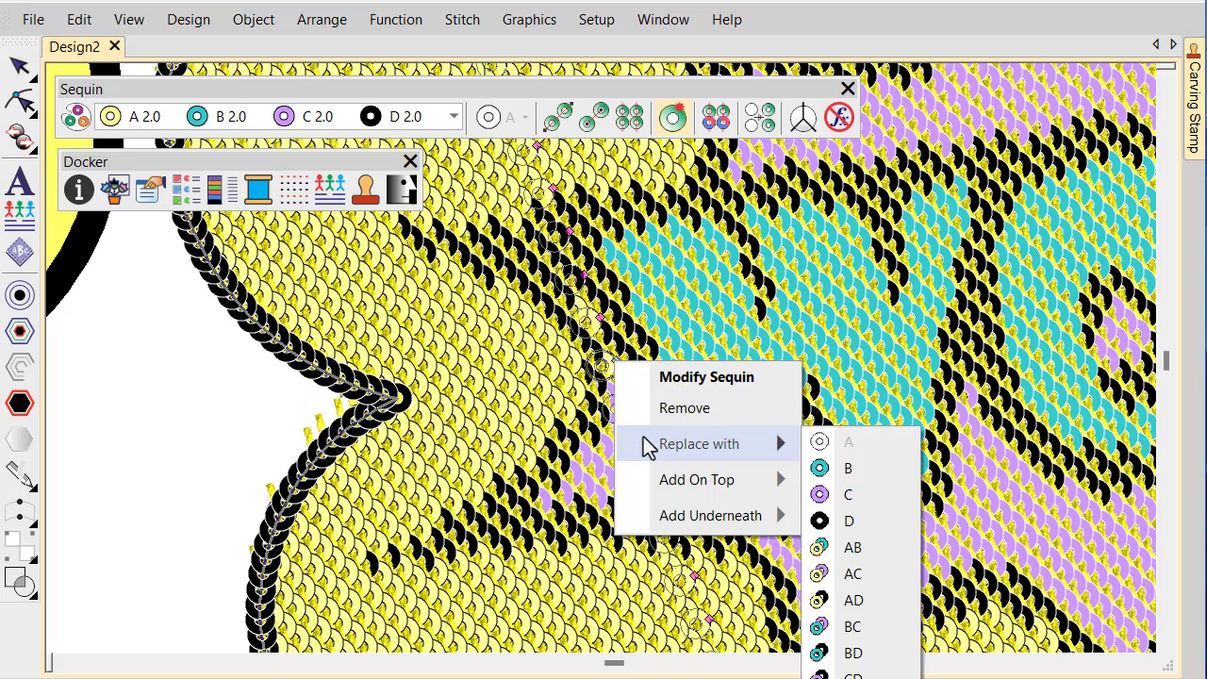
click(828, 496)
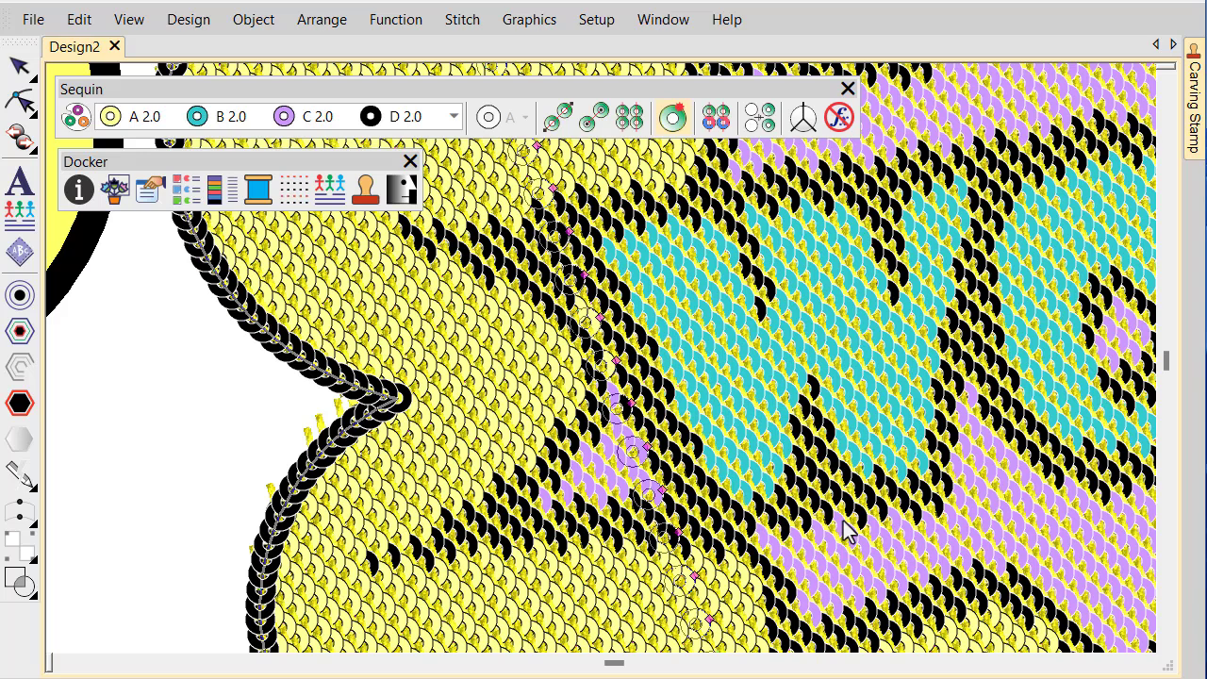
key(Escape)
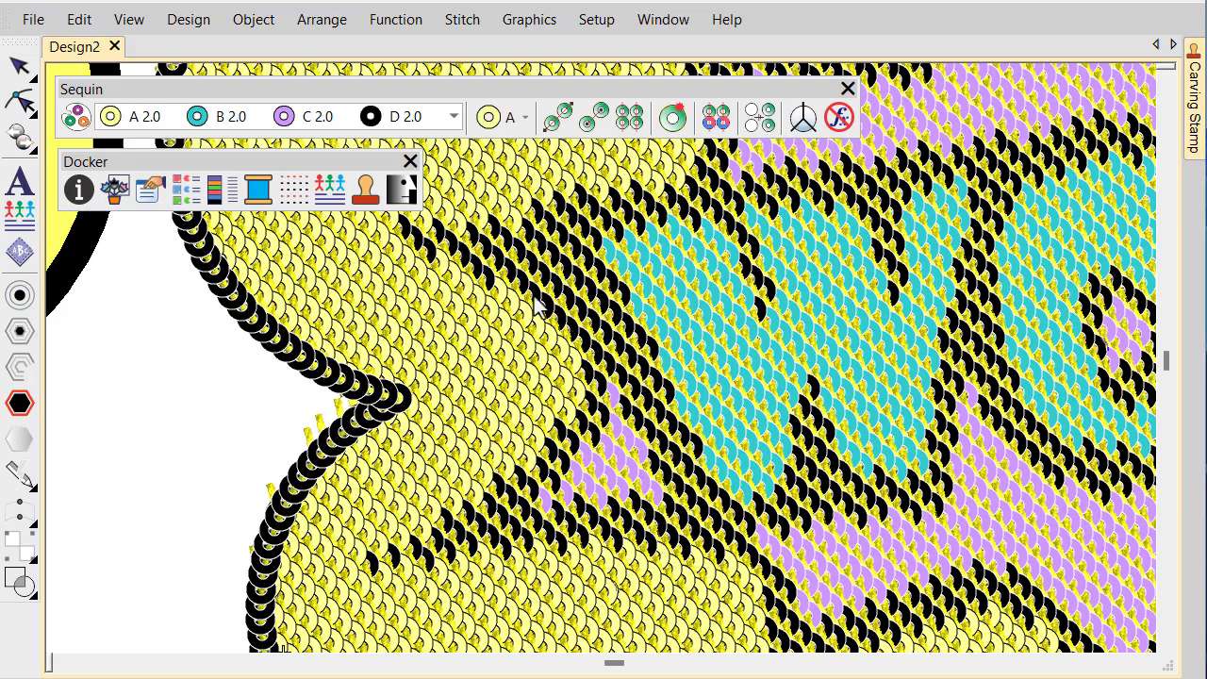
key(shift+z)
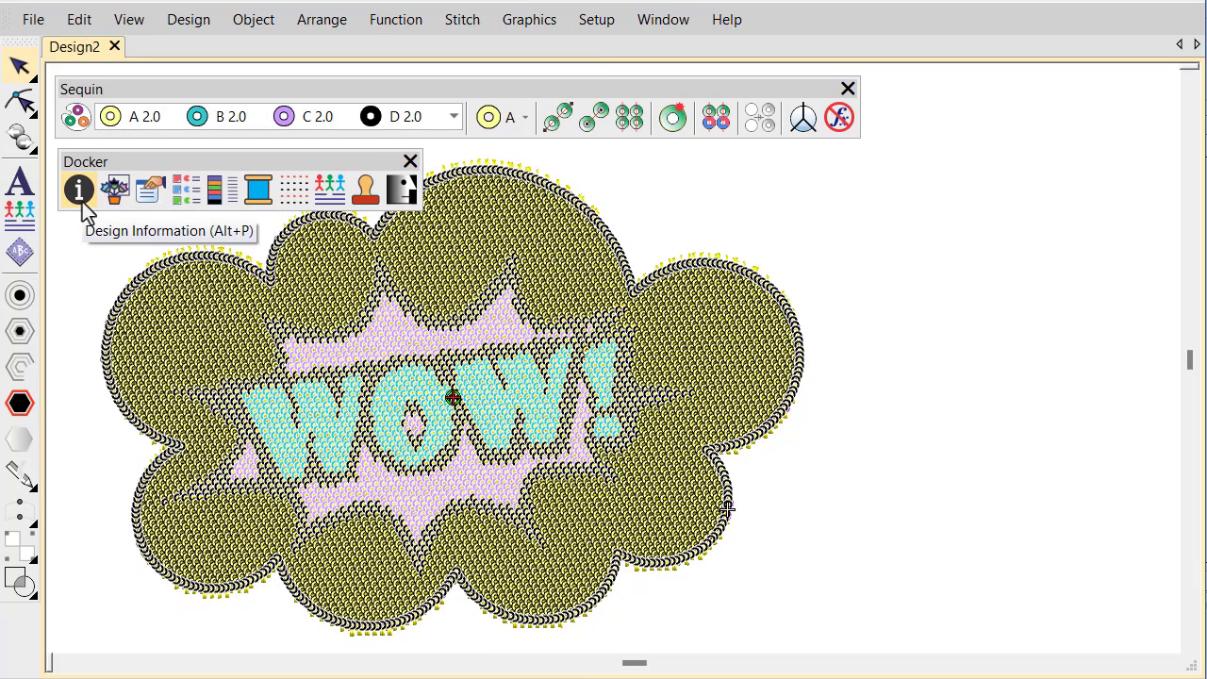
Step: View the Design Information statistics down to the 6422-sequin A–D count table
click(82, 202)
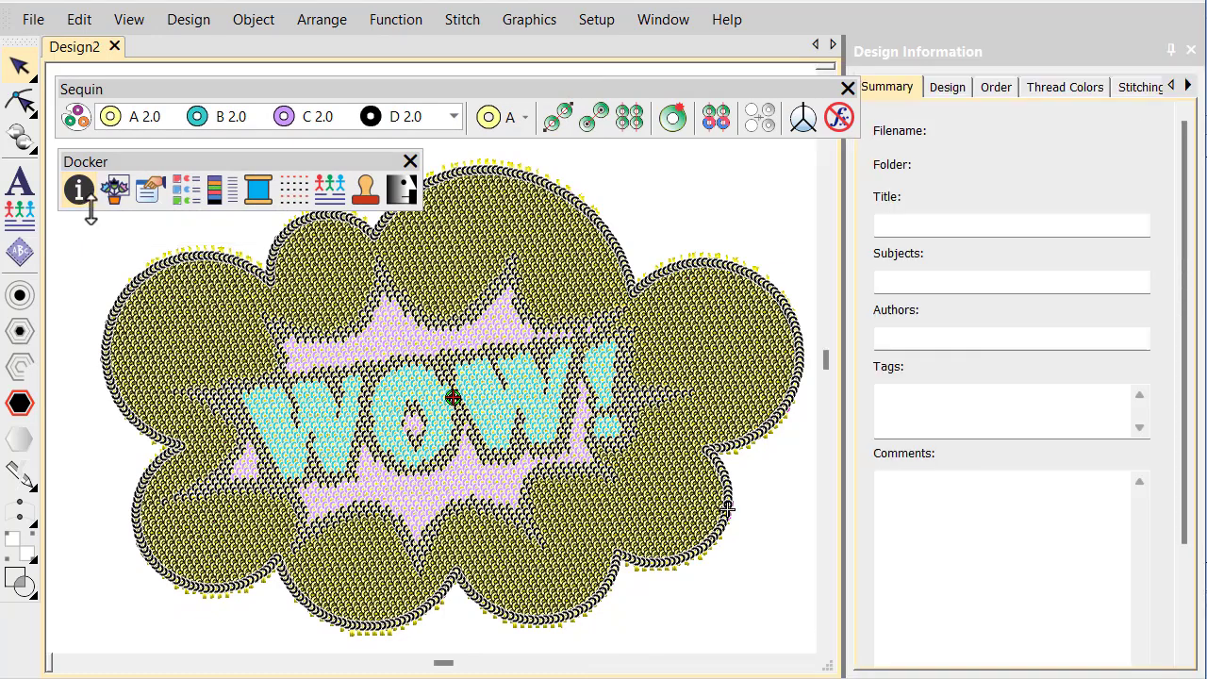
click(947, 88)
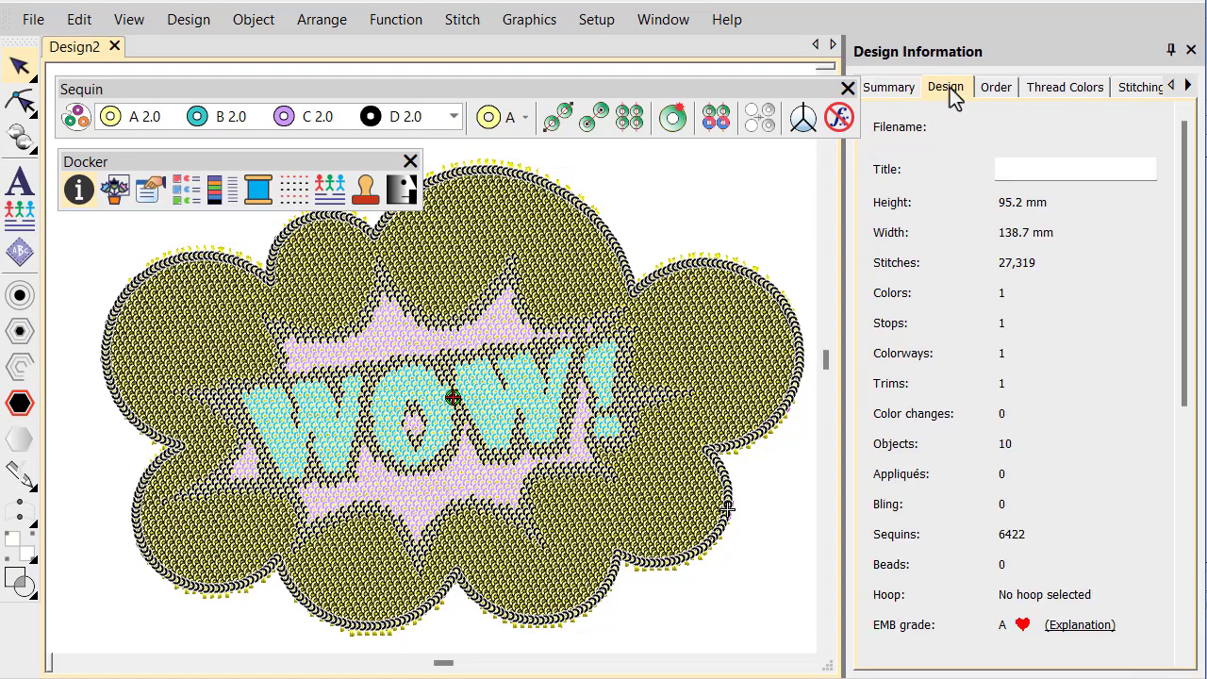
drag(1180, 232, 1200, 358)
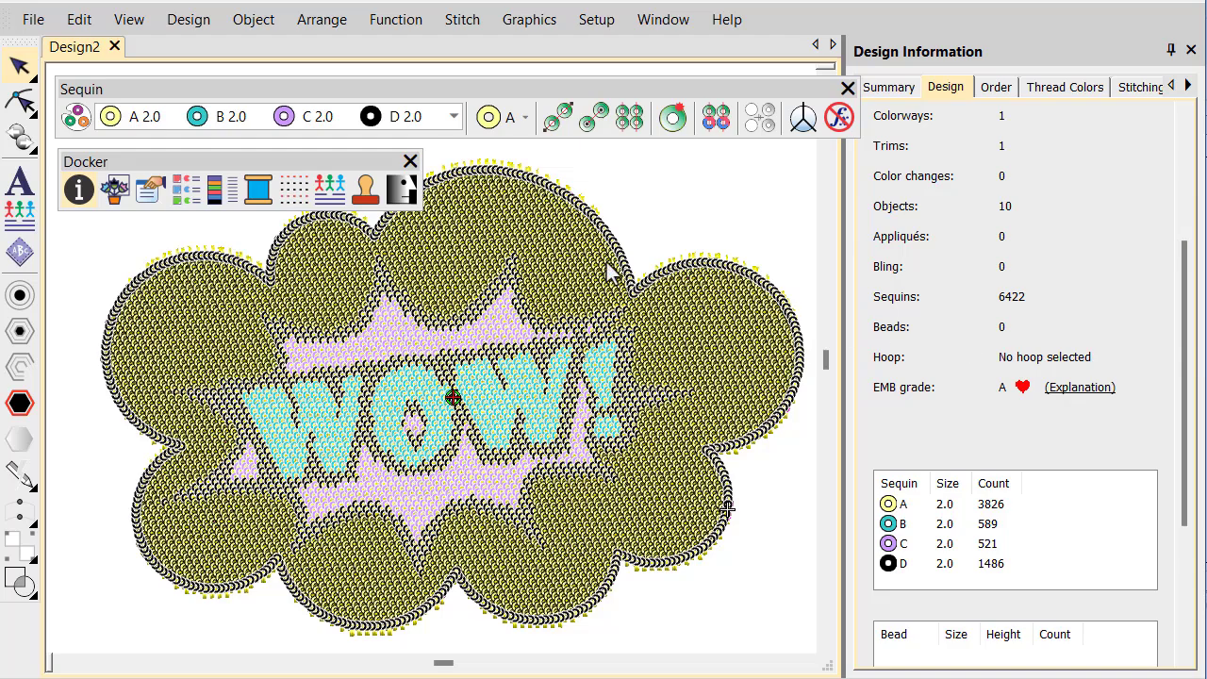
click(34, 20)
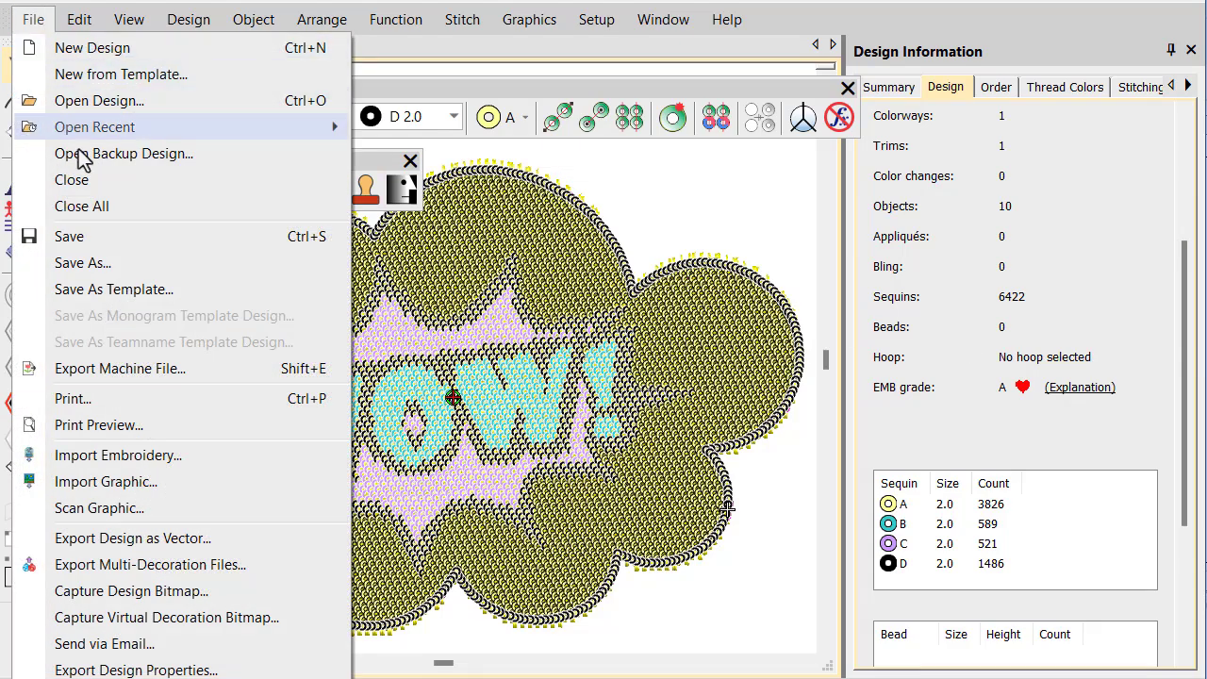
Step: Export the design as a Tajima machine file, renaming it Wow.DST
click(92, 368)
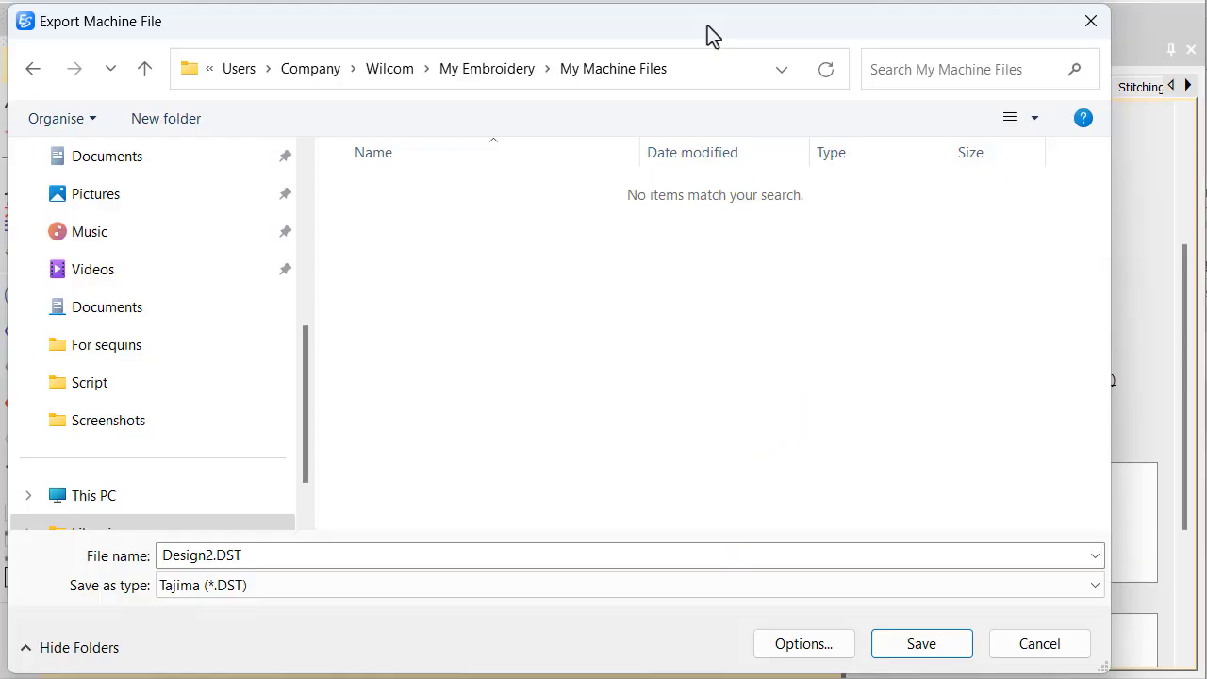
double_click(206, 555)
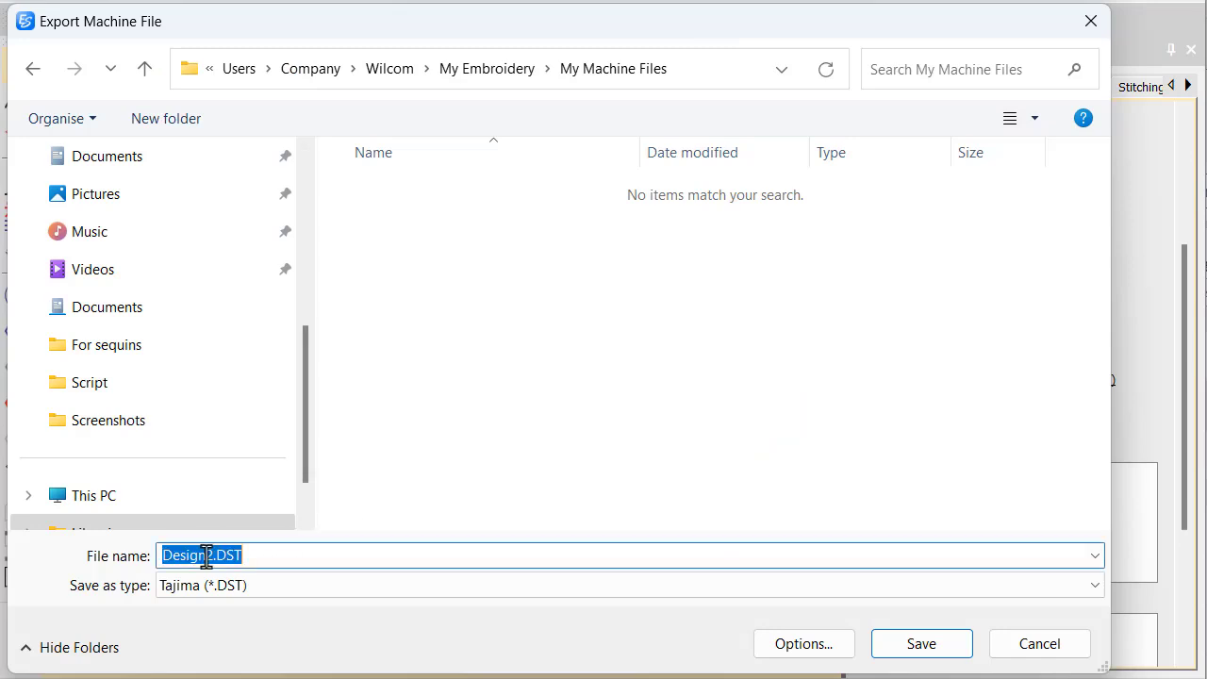
click(214, 556)
drag(214, 555, 154, 560)
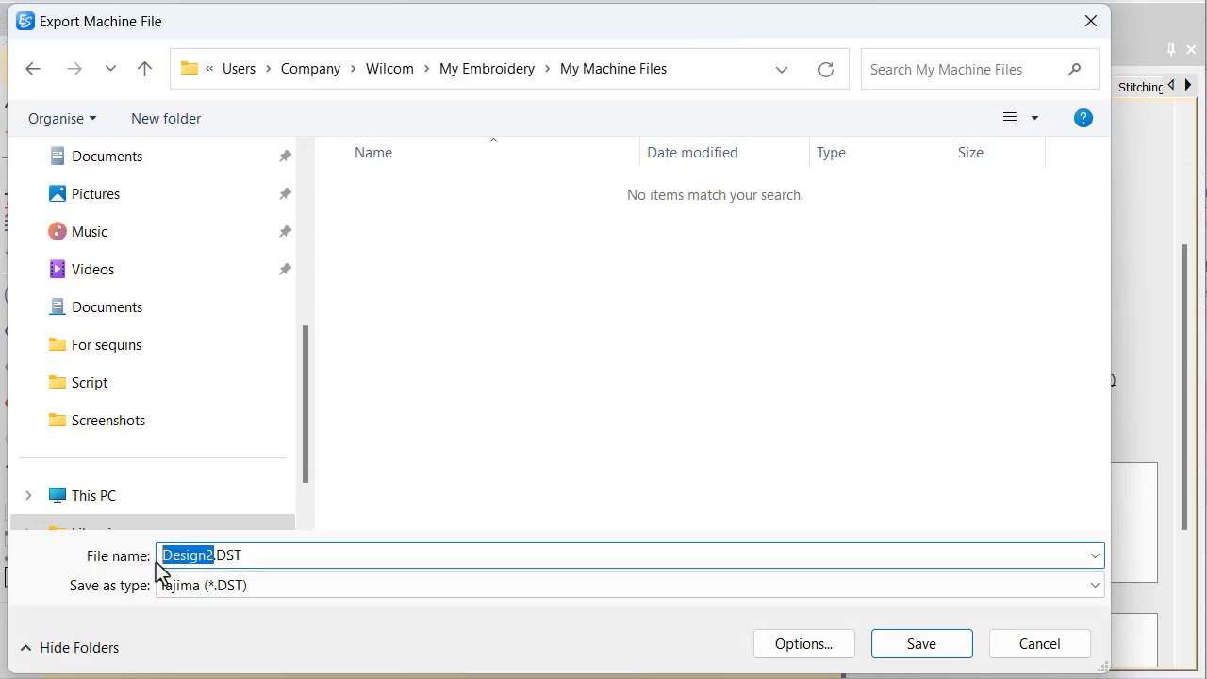
text(Wow)
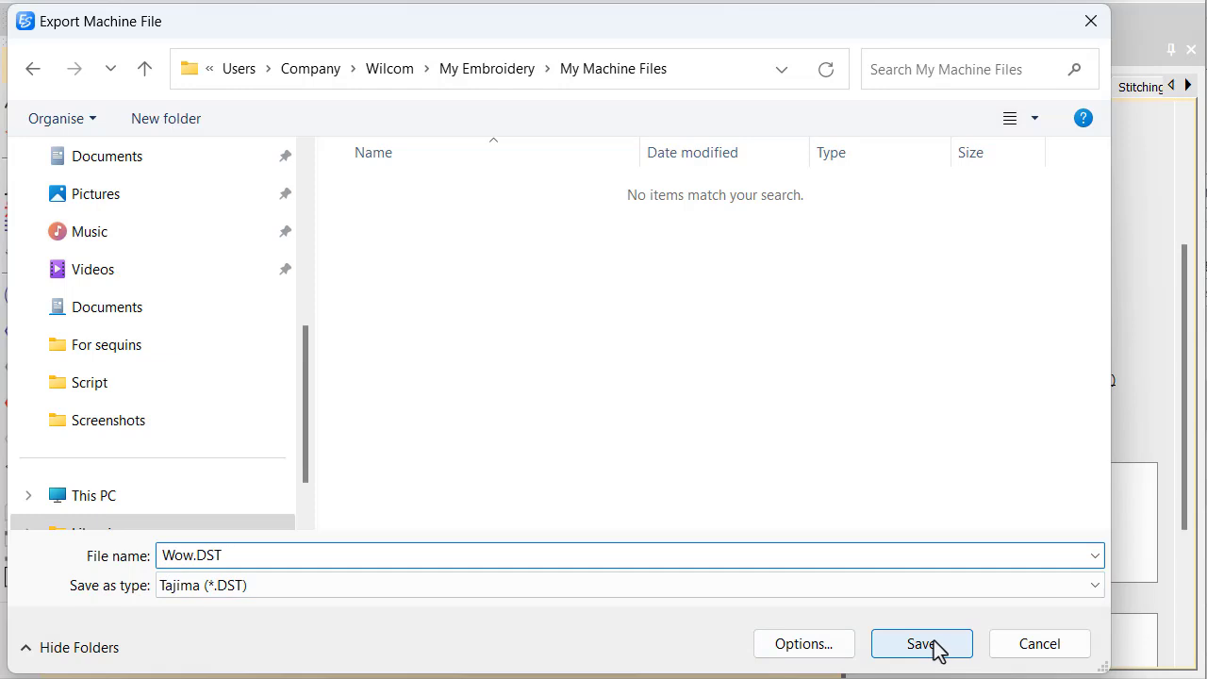